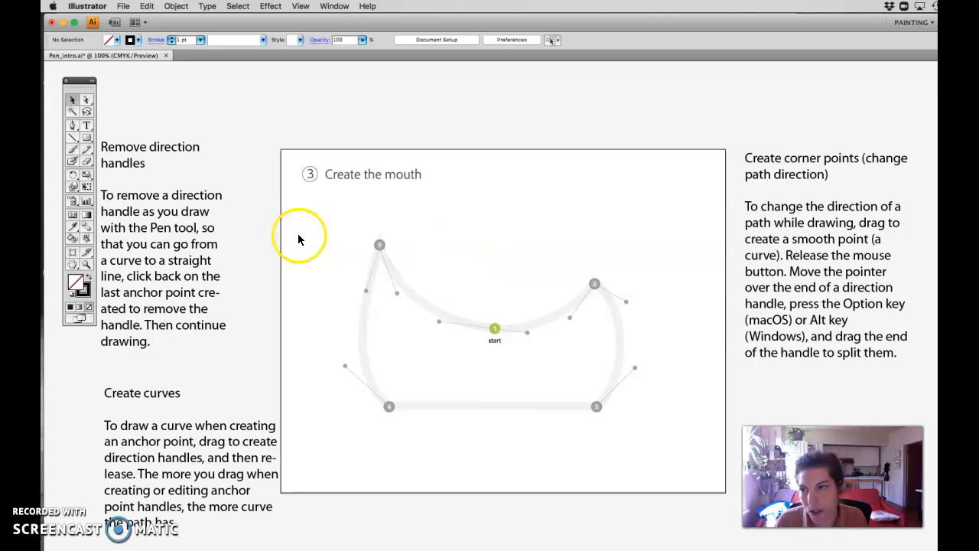
# Step: Draw a practice open curve with three anchor points in the empty area above the artboard, using the Pen tool
pyautogui.click(73, 124)
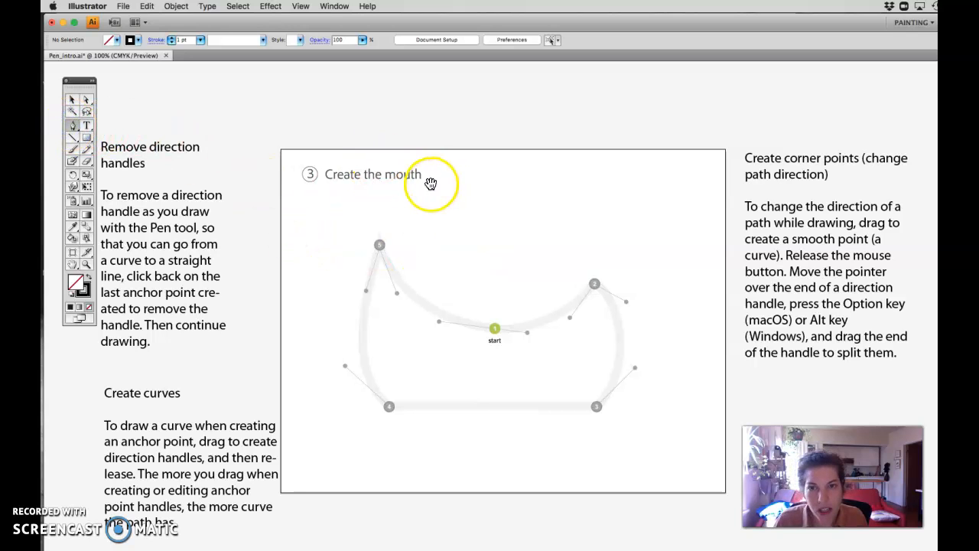
pyautogui.moveTo(400, 125); pyautogui.dragTo(343, 255)
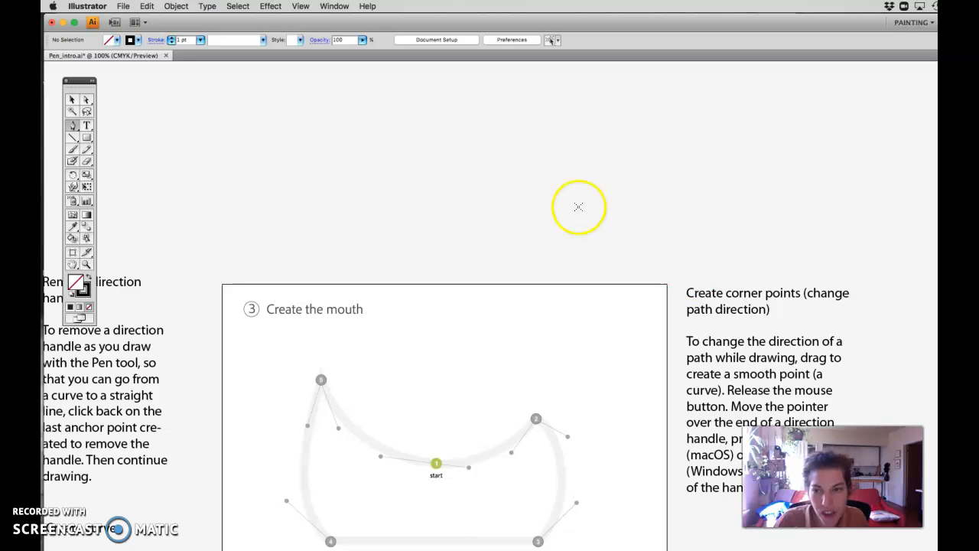
pyautogui.click(242, 156)
pyautogui.moveTo(426, 134); pyautogui.dragTo(515, 149)
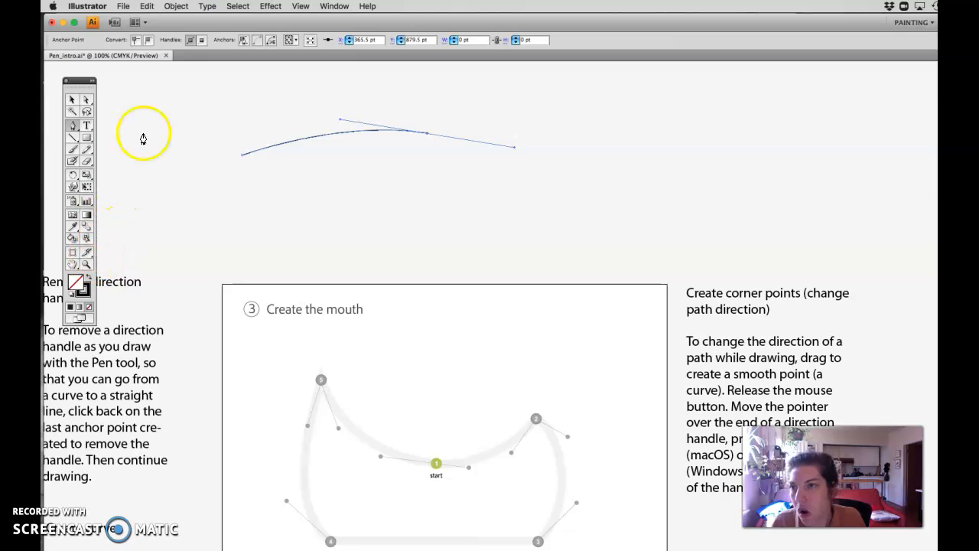
pyautogui.moveTo(503, 223); pyautogui.dragTo(434, 289)
# Step: Split the direction handles at the practice curve's lower end point and shorten the upper handle toward the anchor
pyautogui.press('super+equal')
pyautogui.press('super+equal')
pyautogui.press('super+equal')
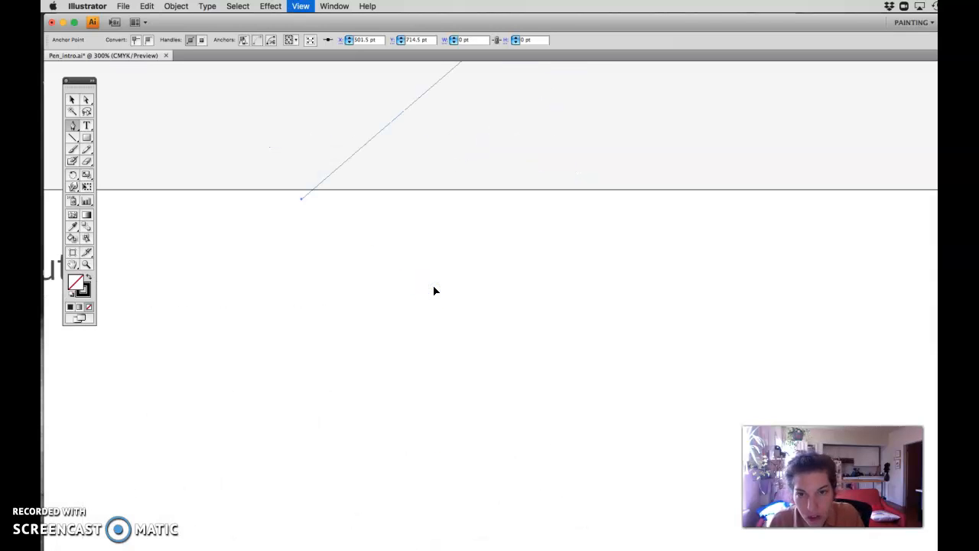
pyautogui.moveTo(527, 136); pyautogui.dragTo(523, 408)
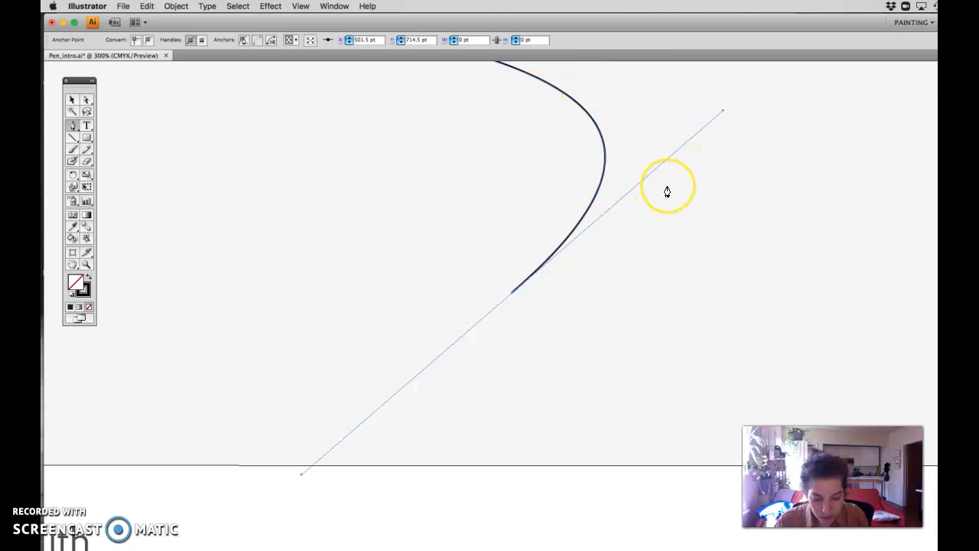
pyautogui.press('super+minus')
pyautogui.moveTo(520, 189); pyautogui.dragTo(560, 211)
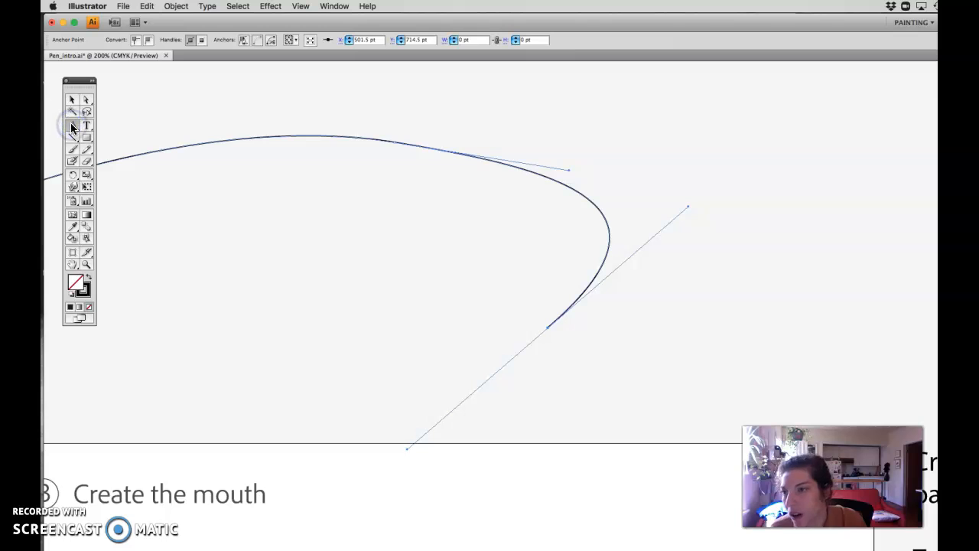
pyautogui.moveTo(72, 127)
pyautogui.mouseDown()
pyautogui.moveTo(98, 166)
pyautogui.moveTo(69, 125)
pyautogui.mouseUp()
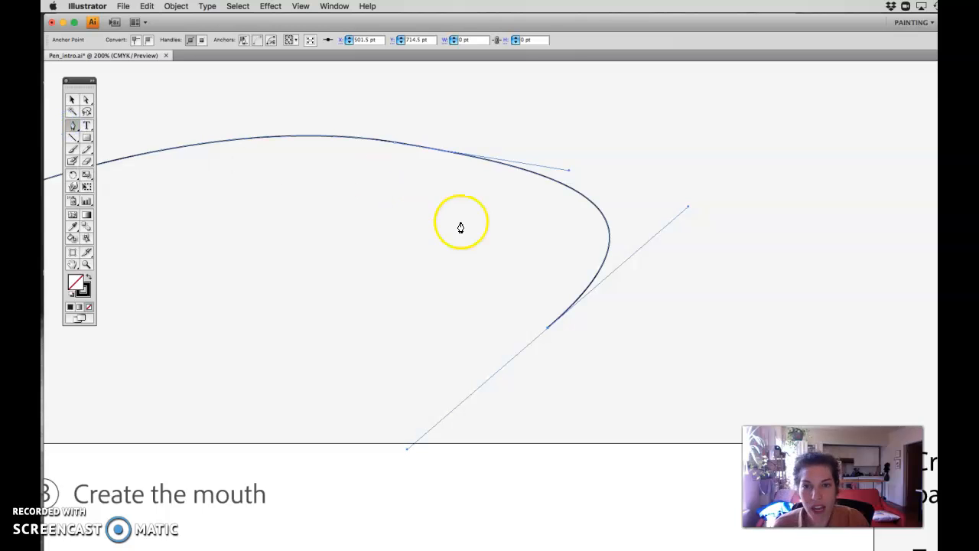
pyautogui.scroll(-1, 704, 226)
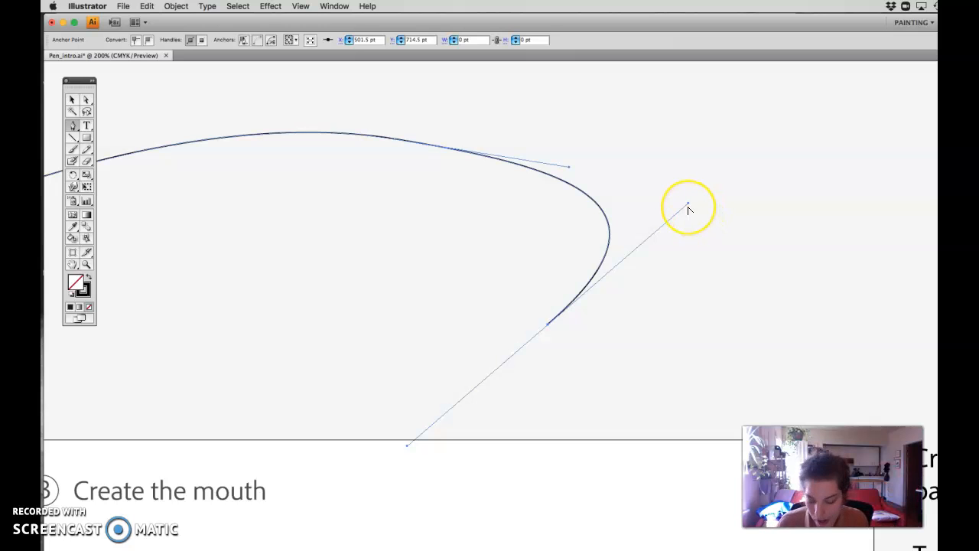
pyautogui.click(688, 207)
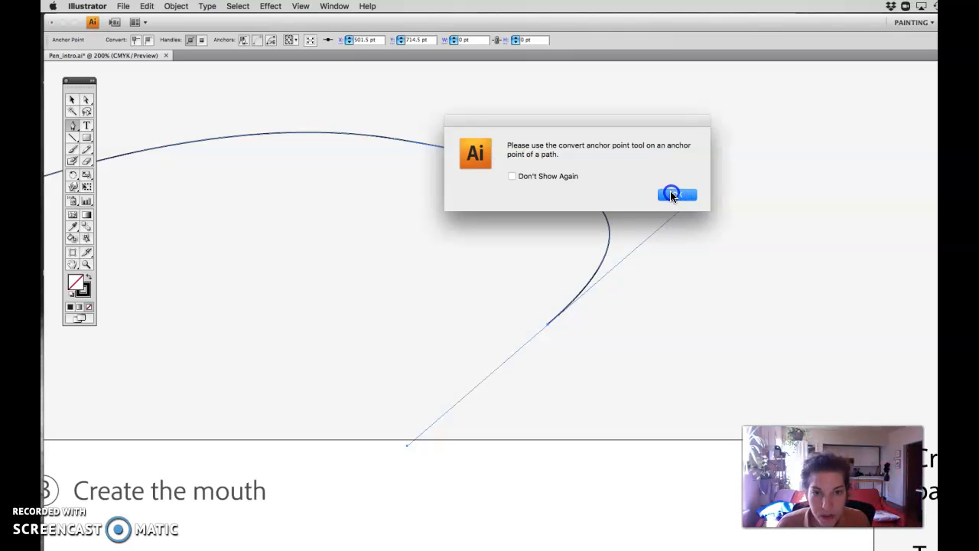
pyautogui.click(677, 197)
pyautogui.moveTo(688, 207); pyautogui.dragTo(589, 293)
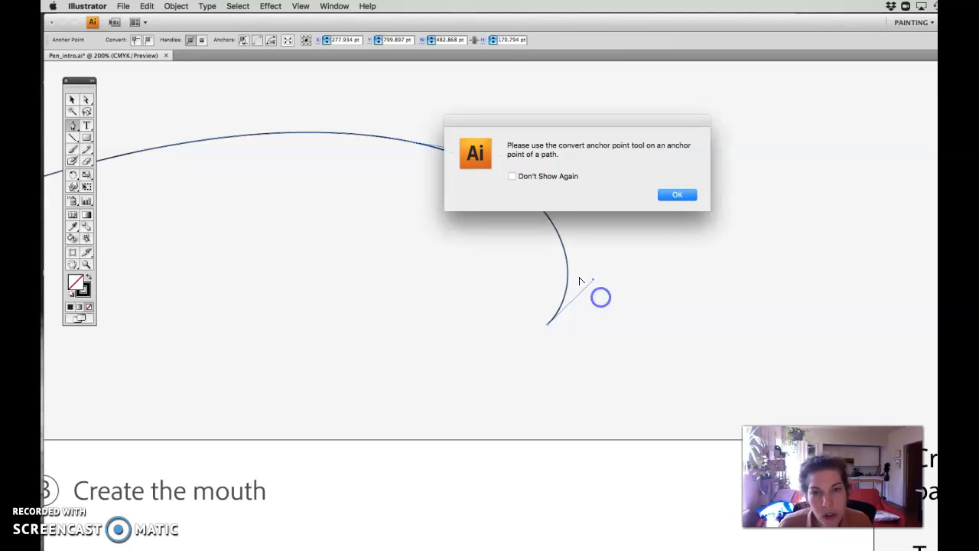
pyautogui.click(691, 197)
# Step: Swing the end point's upper direction handle to a steep, nearly vertical angle to flatten the curve
pyautogui.press('super+equal')
pyautogui.press('super+equal')
pyautogui.press('super+equal')
pyautogui.press('super+equal')
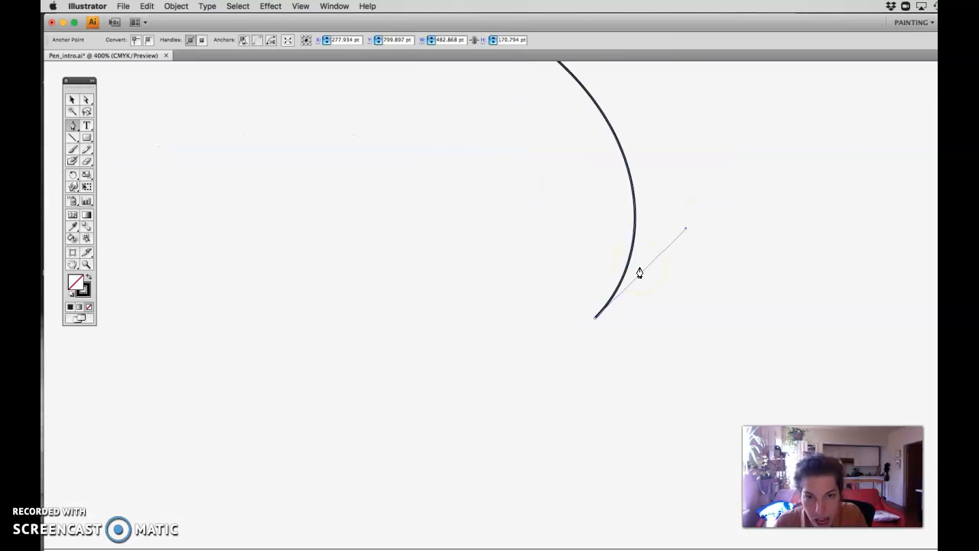
pyautogui.moveTo(696, 180); pyautogui.dragTo(468, 359)
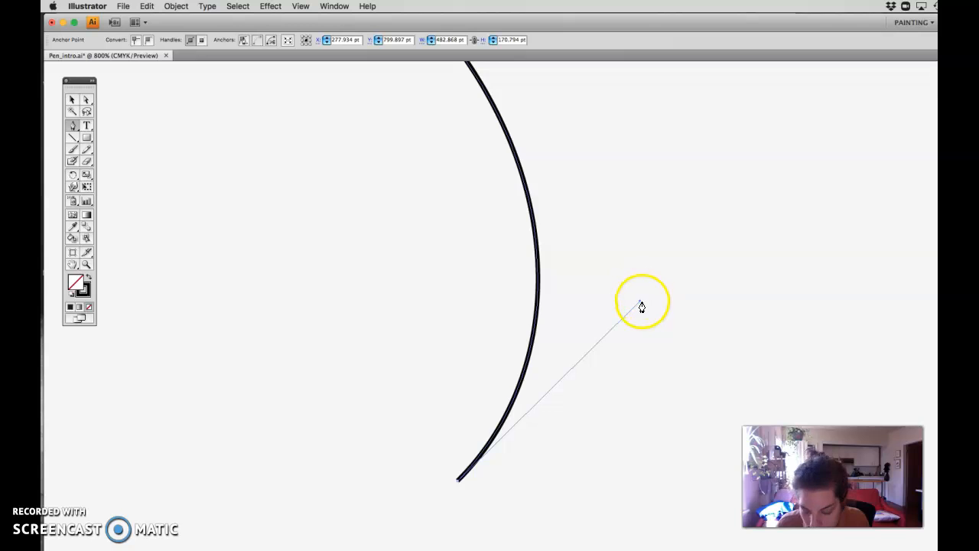
pyautogui.moveTo(641, 304); pyautogui.dragTo(525, 120)
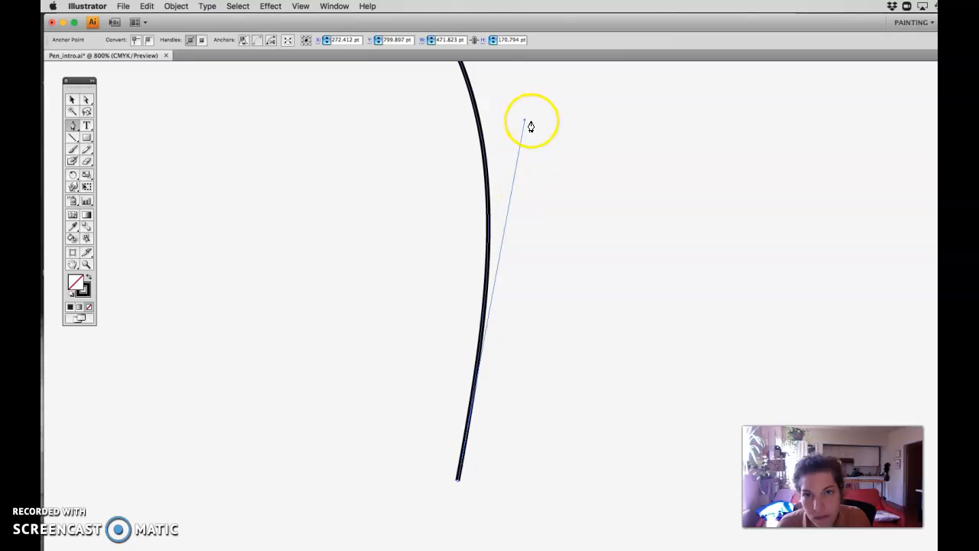
pyautogui.moveTo(525, 120)
pyautogui.mouseDown()
pyautogui.moveTo(640, 216)
pyautogui.moveTo(697, 317)
pyautogui.moveTo(564, 131)
pyautogui.moveTo(521, 131)
pyautogui.mouseUp()
# Step: Pull the end point's direction handle outward to about 45 degrees and lengthen it for a fuller curve
pyautogui.moveTo(455, 381); pyautogui.dragTo(565, 166)
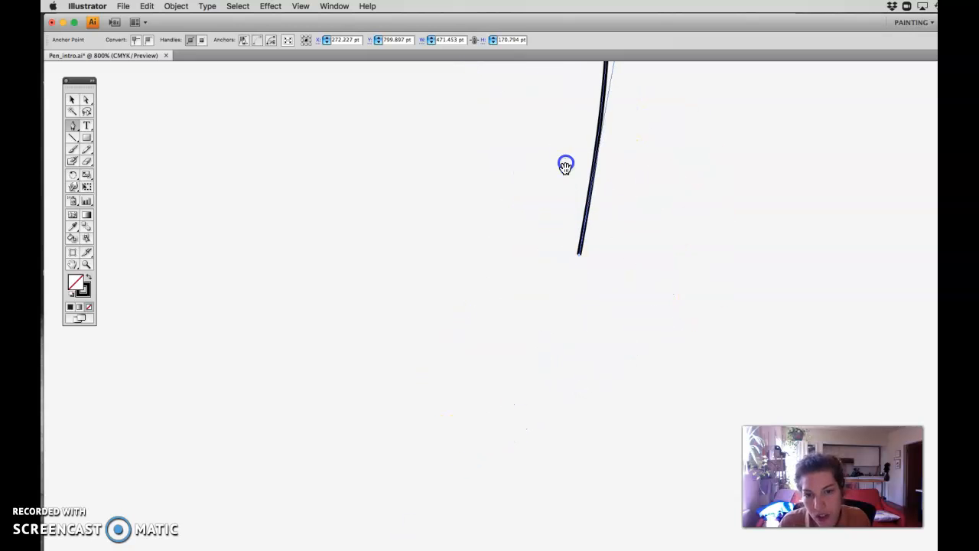
pyautogui.moveTo(466, 321); pyautogui.dragTo(467, 293)
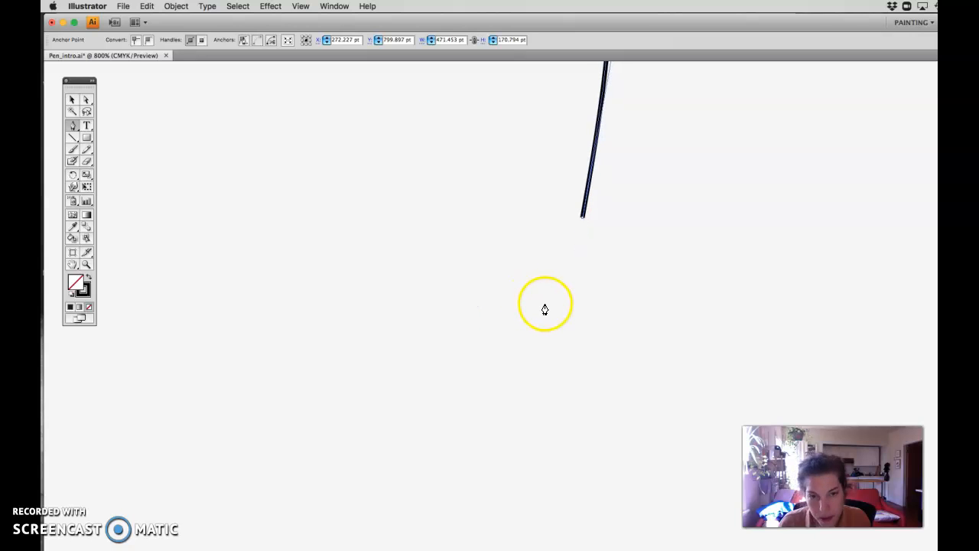
pyautogui.moveTo(628, 184); pyautogui.dragTo(556, 323)
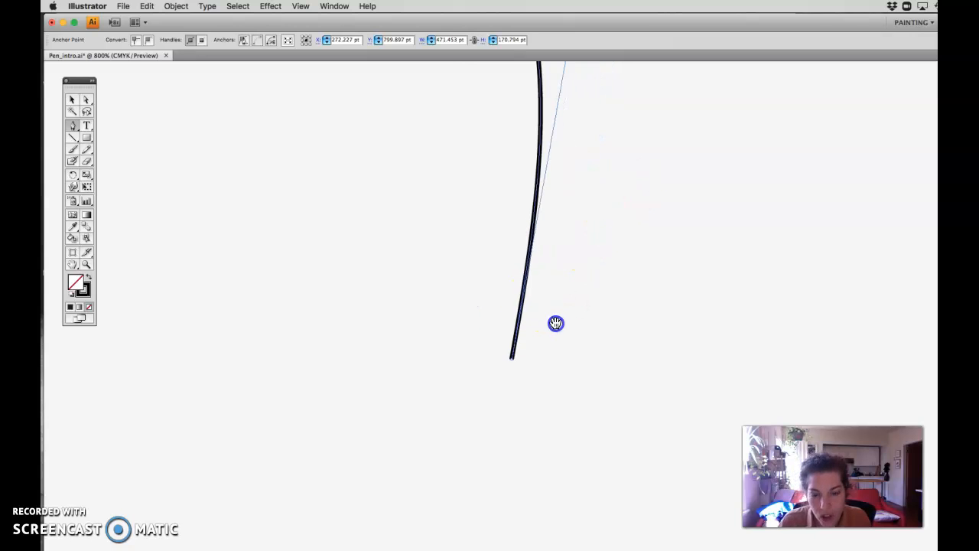
pyautogui.press('super+minus')
pyautogui.click(539, 166)
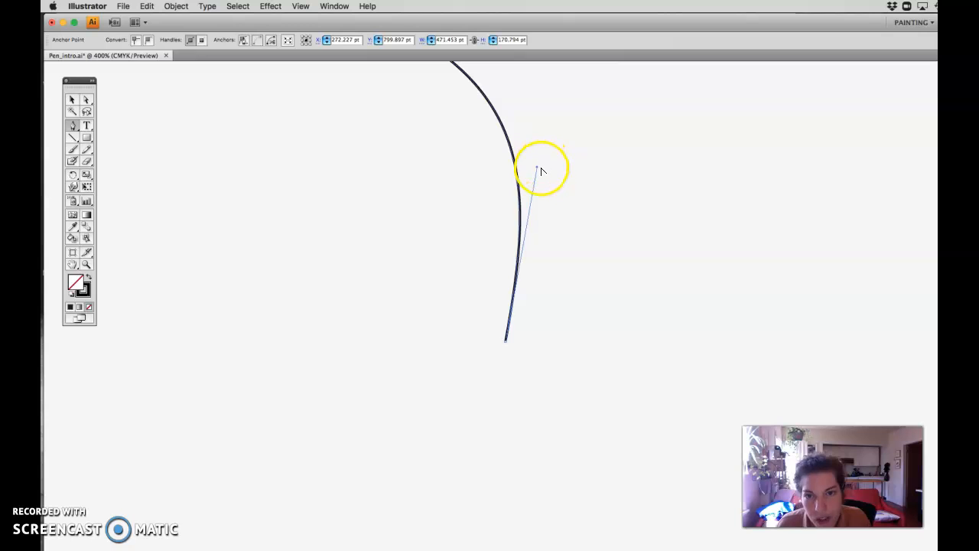
pyautogui.moveTo(539, 170); pyautogui.dragTo(712, 142)
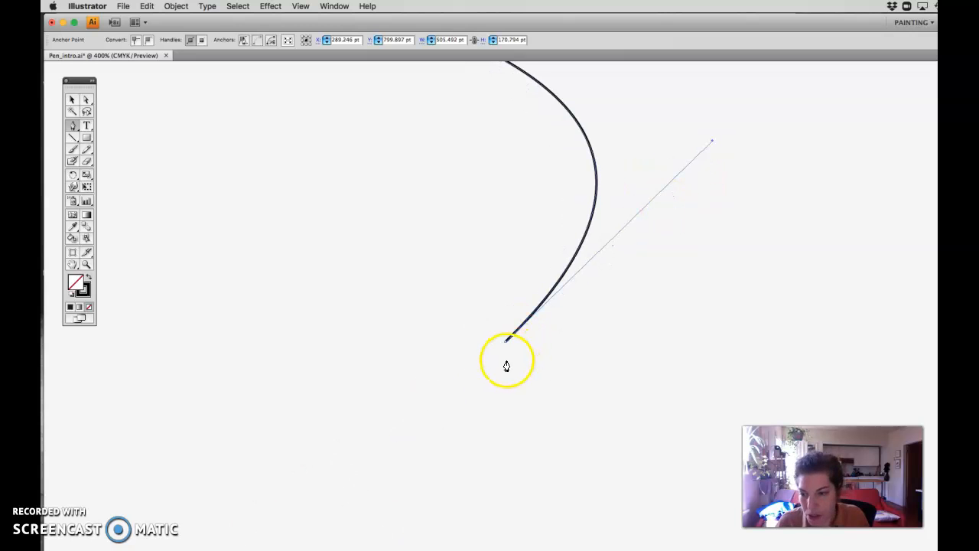
# Step: Split the handles at the practice curve's middle anchor and pull the outgoing handle in close to the anchor
pyautogui.moveTo(486, 390); pyautogui.dragTo(560, 395)
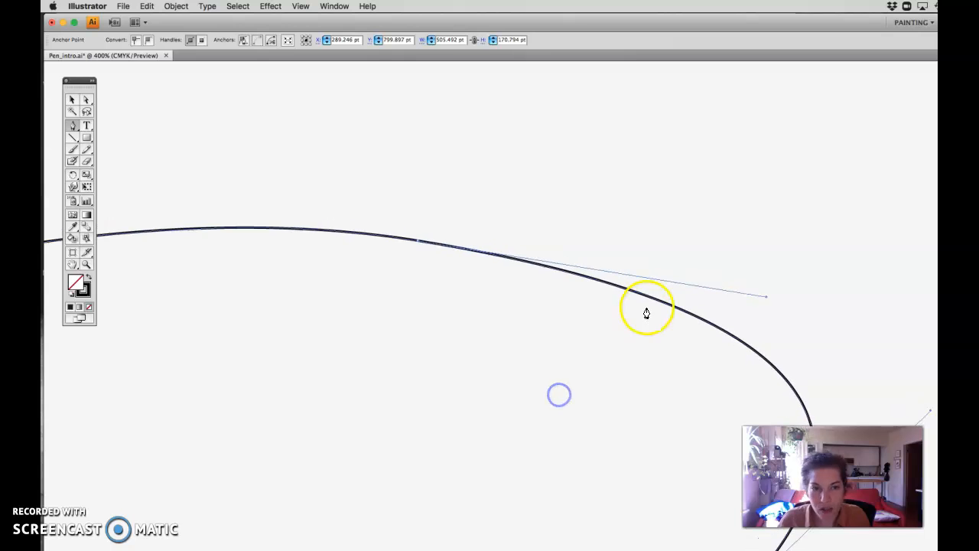
pyautogui.click(768, 299)
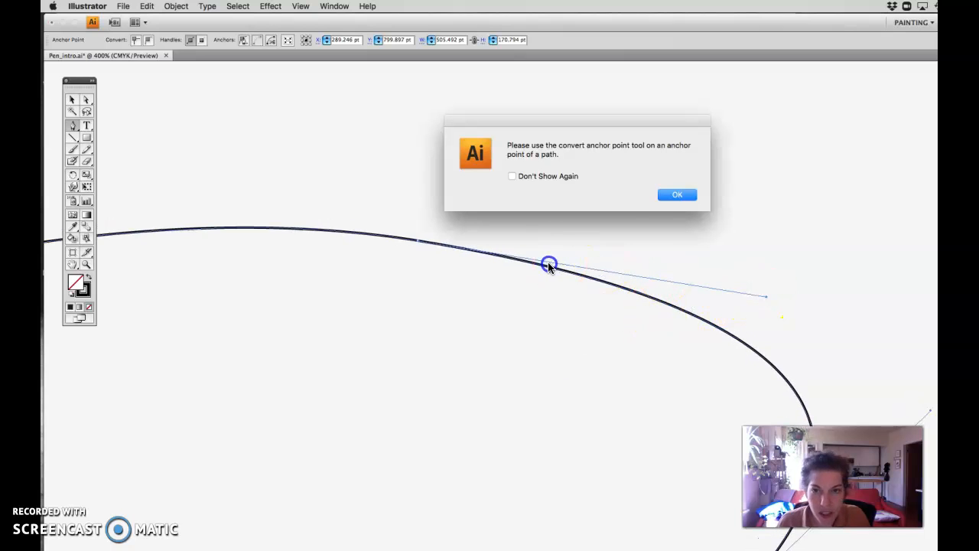
pyautogui.click(673, 194)
pyautogui.moveTo(763, 292); pyautogui.dragTo(469, 238)
# Step: Trace the mouth template with curves from point 1 through point 2 to point 3, splitting the handles at point 2 into a corner
pyautogui.press('super+minus')
pyautogui.press('super+minus')
pyautogui.press('super+minus')
pyautogui.press('super+minus')
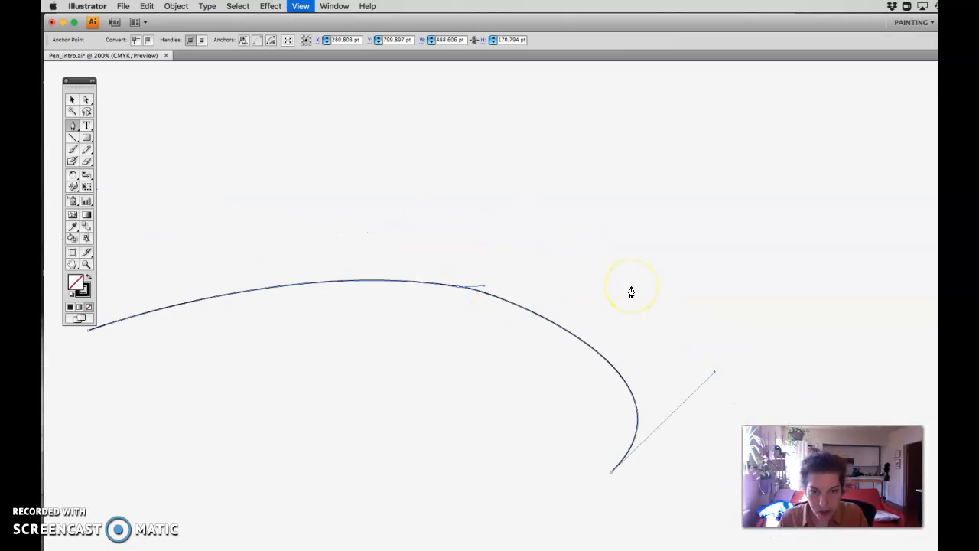
pyautogui.moveTo(515, 420); pyautogui.dragTo(467, 141)
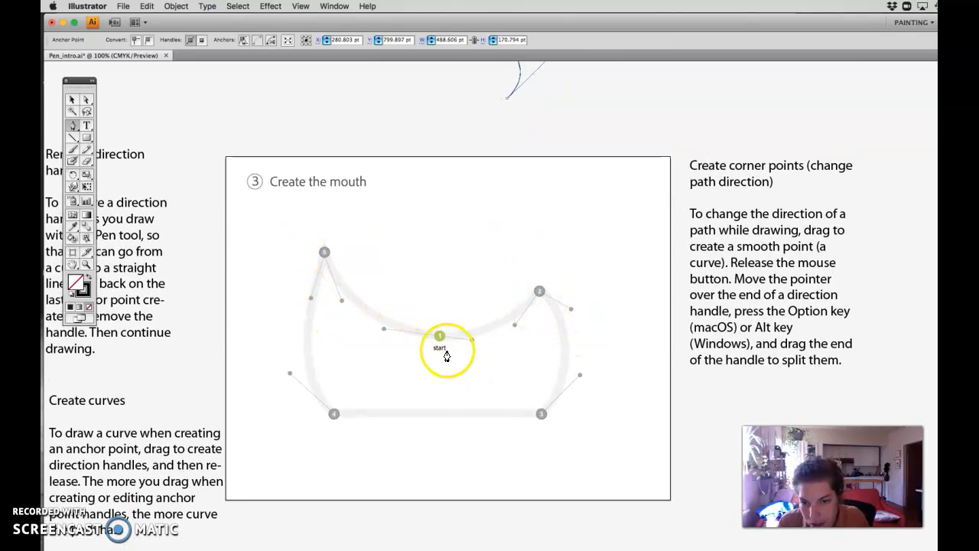
pyautogui.moveTo(439, 336); pyautogui.dragTo(472, 342)
pyautogui.moveTo(538, 291); pyautogui.dragTo(564, 256)
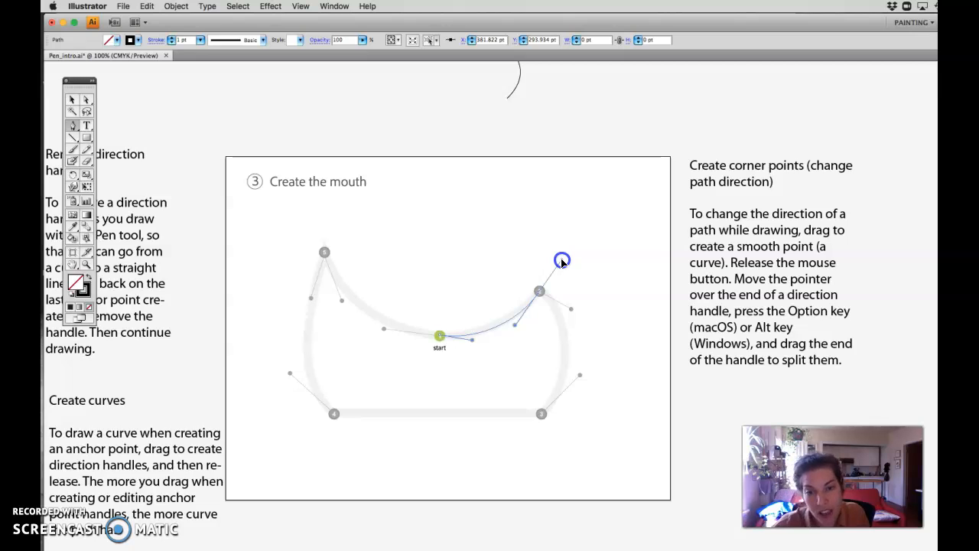
pyautogui.moveTo(562, 260); pyautogui.dragTo(562, 259)
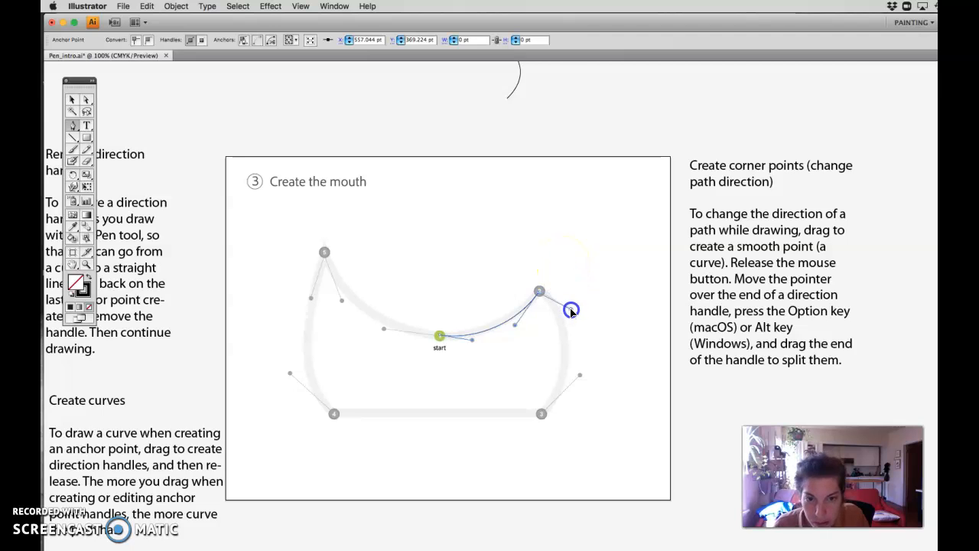
pyautogui.click(541, 416)
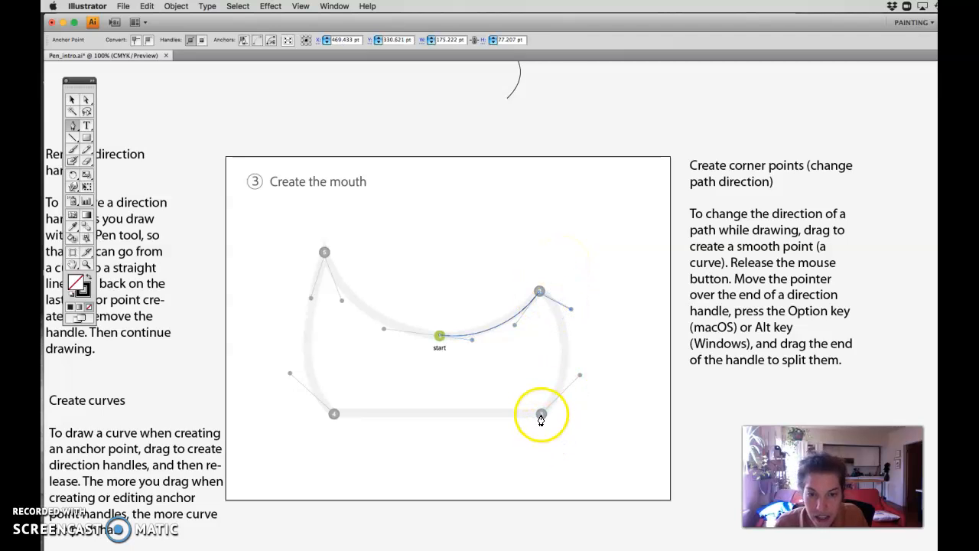
pyautogui.moveTo(541, 415); pyautogui.dragTo(504, 449)
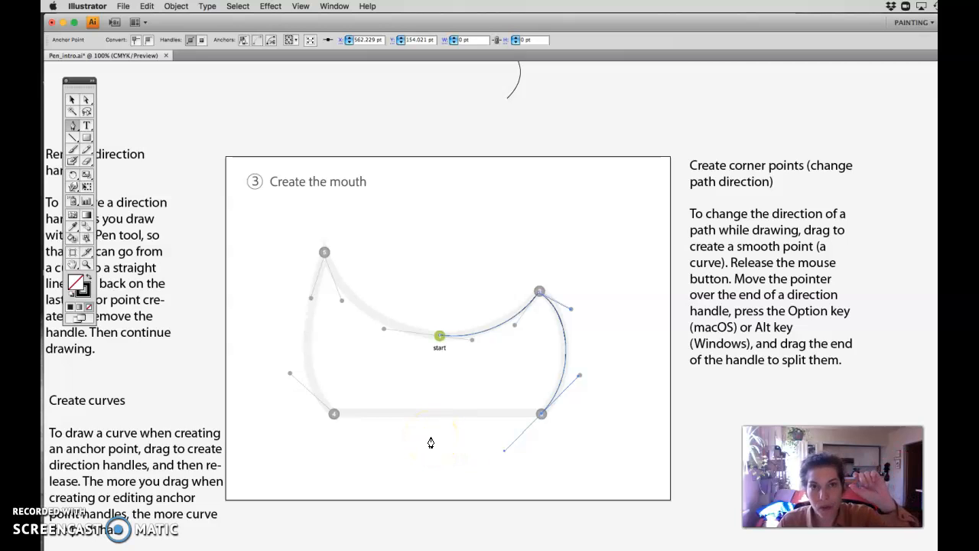
# Step: Remove the outgoing direction handle from the mouth path's last anchor at point 3 with the Pen tool
pyautogui.moveTo(231, 390); pyautogui.dragTo(321, 408)
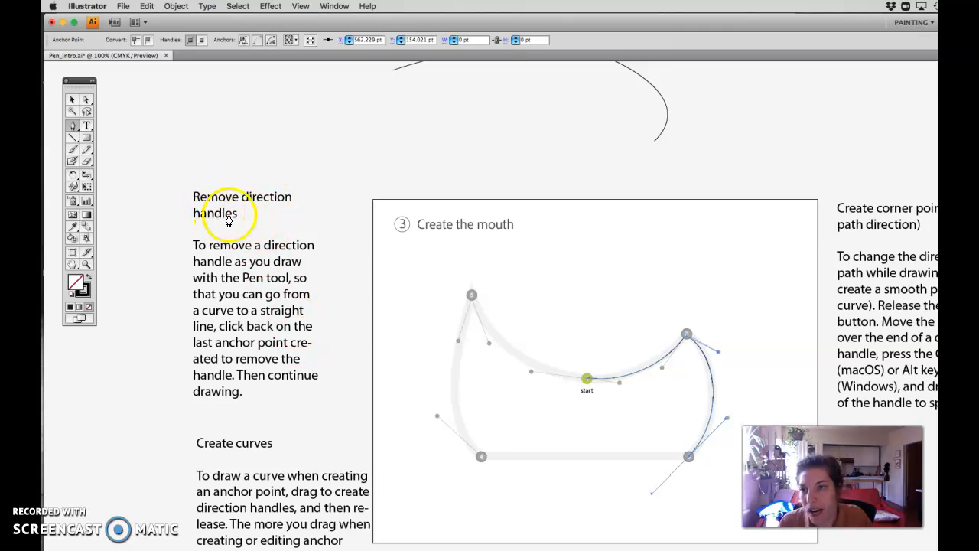
pyautogui.moveTo(372, 450); pyautogui.dragTo(260, 409)
pyautogui.press('super+equal')
pyautogui.press('super+equal')
pyautogui.press('super+equal')
pyautogui.press('super+equal')
pyautogui.press('super+equal')
pyautogui.moveTo(334, 469); pyautogui.dragTo(348, 170)
pyautogui.moveTo(369, 375); pyautogui.dragTo(424, 223)
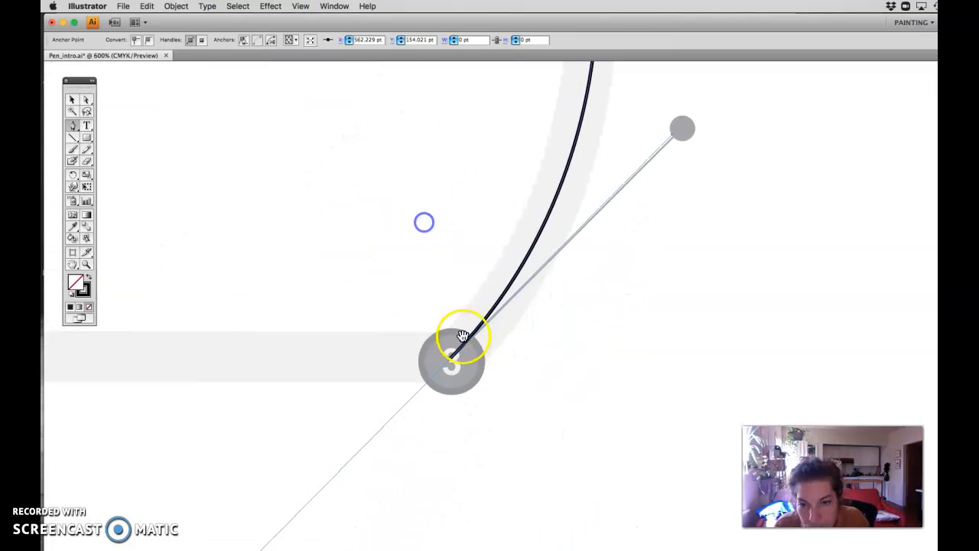
pyautogui.moveTo(459, 393); pyautogui.dragTo(504, 313)
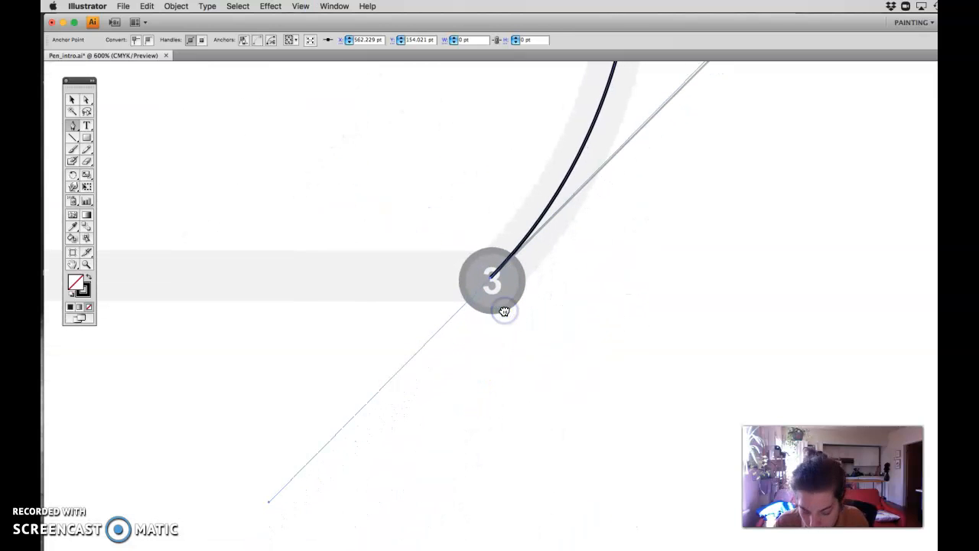
pyautogui.click(491, 282)
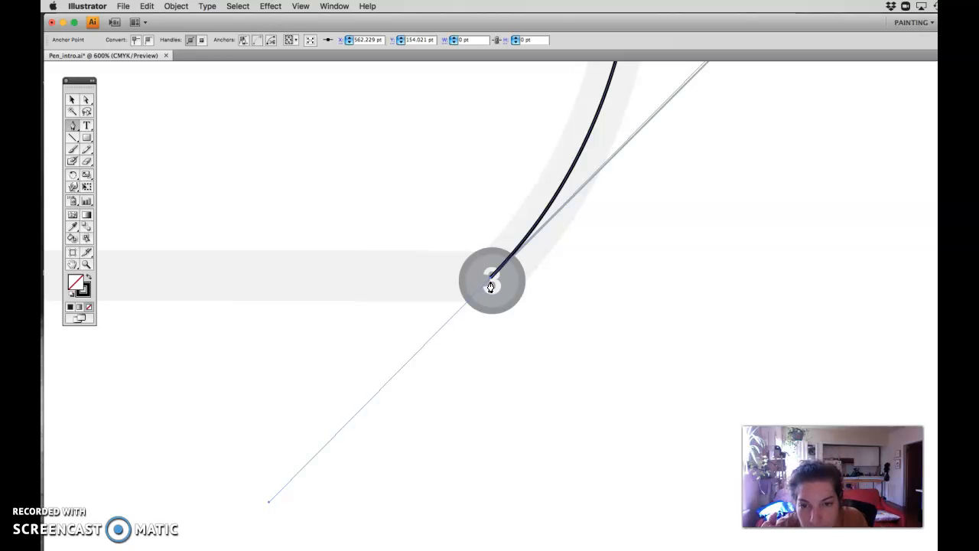
pyautogui.click(515, 323)
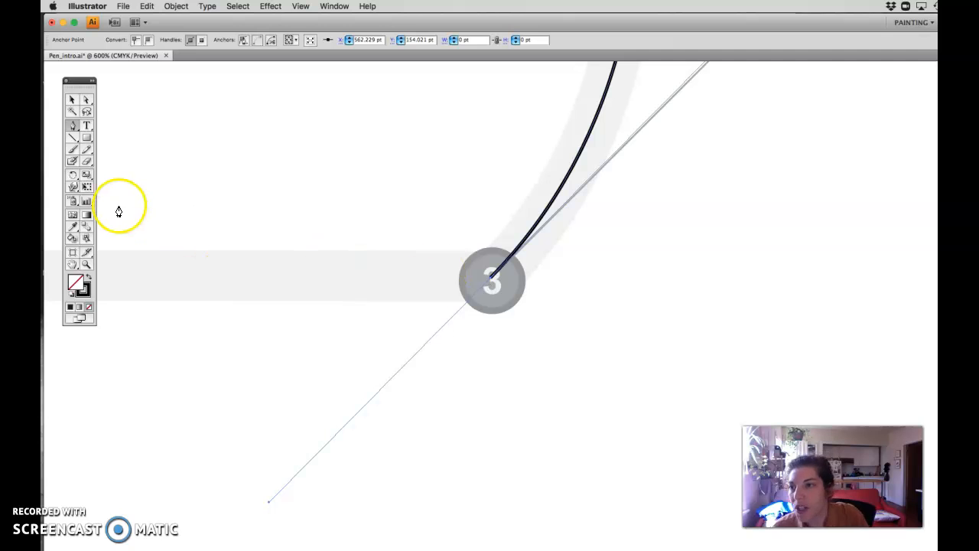
pyautogui.click(70, 128)
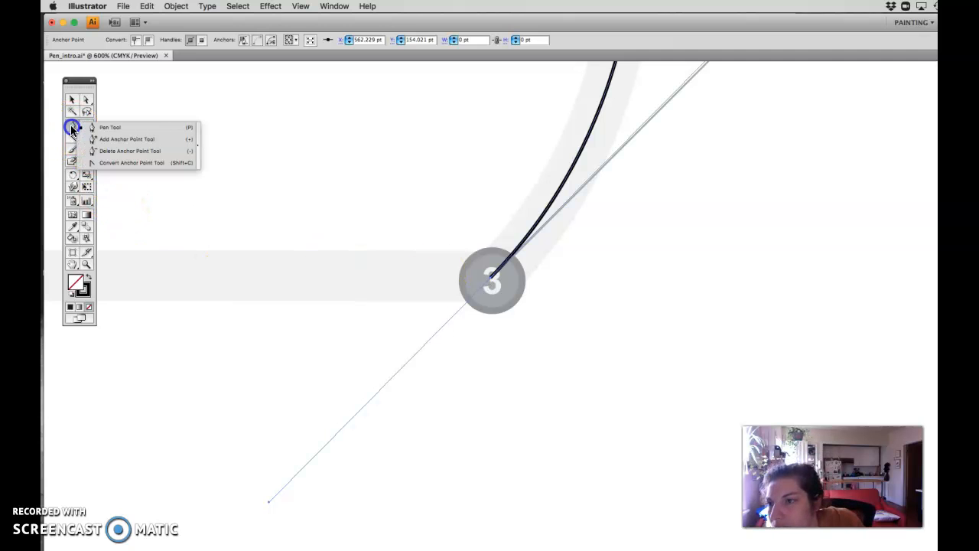
pyautogui.moveTo(71, 128)
pyautogui.mouseDown()
pyautogui.moveTo(99, 166)
pyautogui.moveTo(71, 122)
pyautogui.mouseUp()
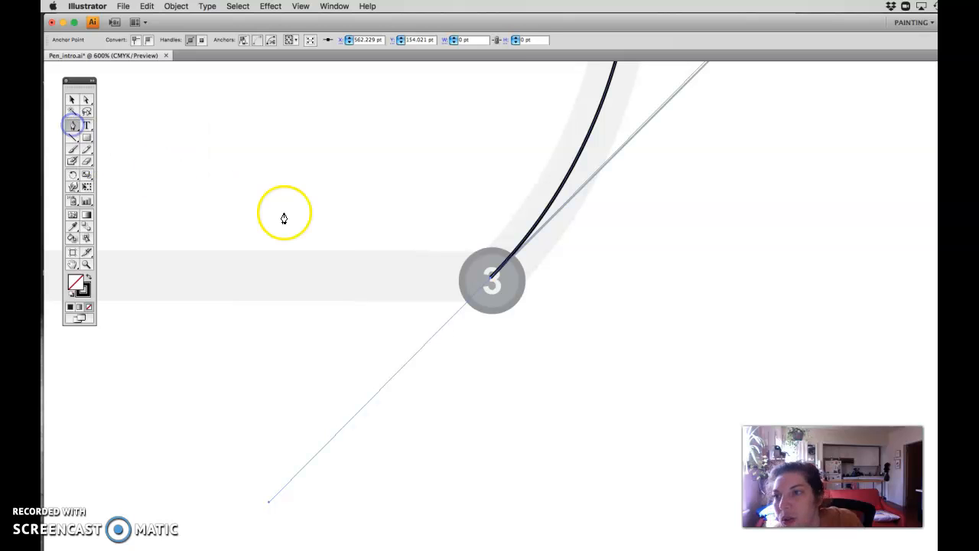
pyautogui.click(492, 280)
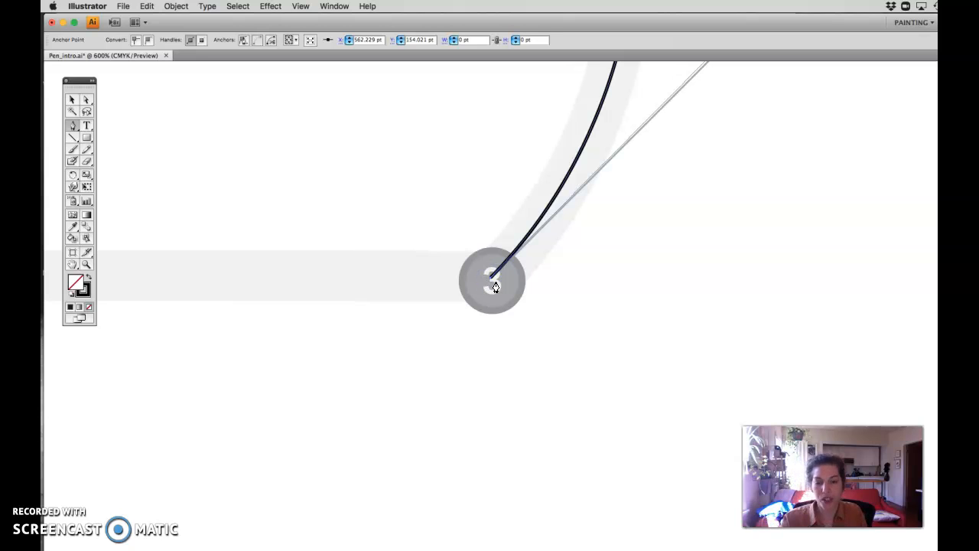
# Step: Continue the mouth path with a straight segment from point 3 to point 4 of the template
pyautogui.press('super+minus')
pyautogui.press('super+minus')
pyautogui.moveTo(440, 414)
pyautogui.mouseDown()
pyautogui.moveTo(483, 409)
pyautogui.moveTo(635, 439)
pyautogui.mouseUp()
pyautogui.press('super+minus')
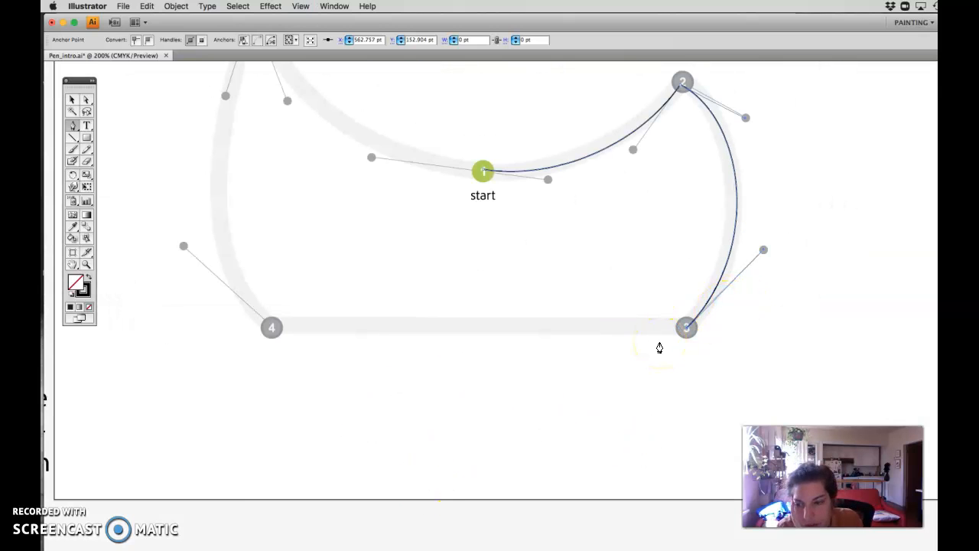
pyautogui.click(274, 329)
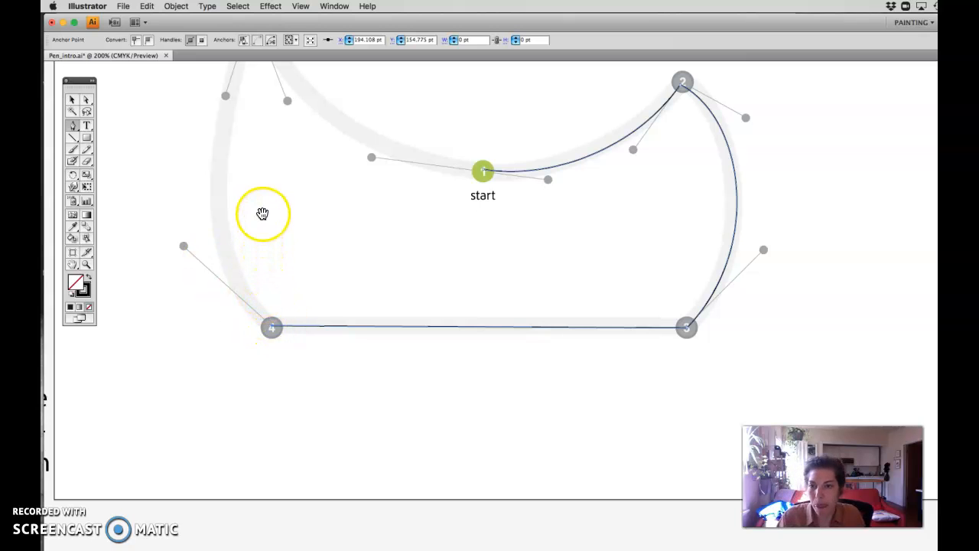
# Step: Try to trace the mouth's curve from point 4 to point 5, and undo each attempt
pyautogui.moveTo(265, 216); pyautogui.dragTo(291, 341)
pyautogui.moveTo(280, 133); pyautogui.dragTo(431, 324)
pyautogui.press('super+minus')
pyautogui.press('super+minus')
pyautogui.press('super+plus')
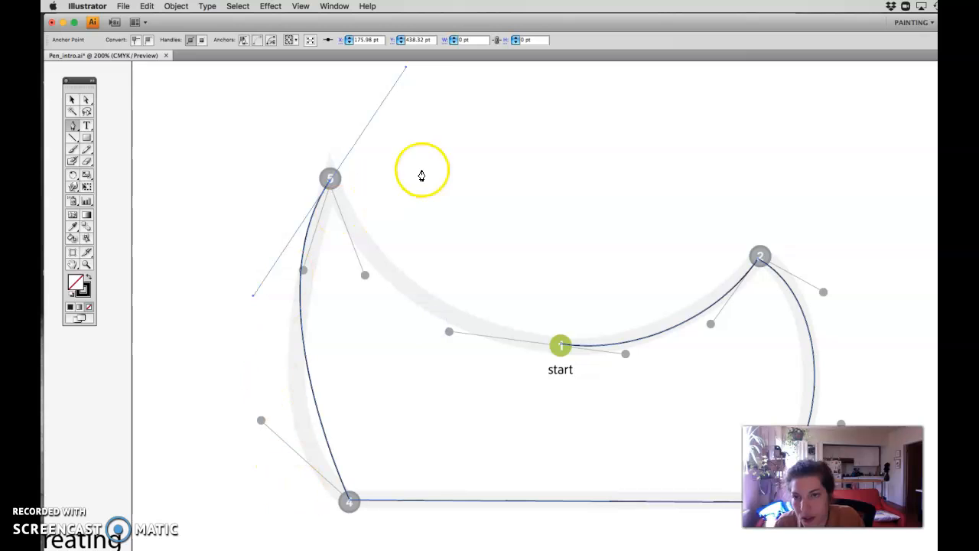
pyautogui.press('super+z')
pyautogui.moveTo(330, 180); pyautogui.dragTo(380, 318)
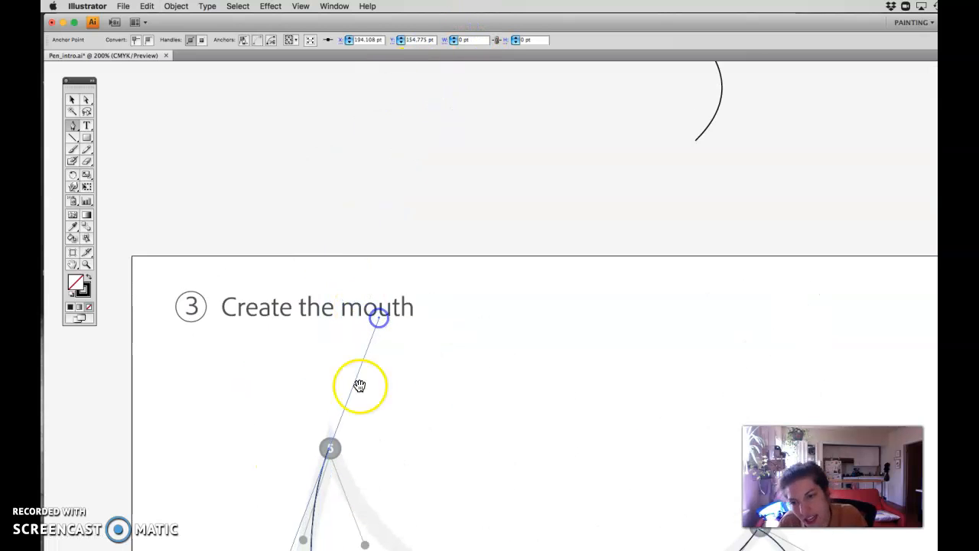
pyautogui.moveTo(359, 444); pyautogui.dragTo(436, 94)
pyautogui.press('super+z')
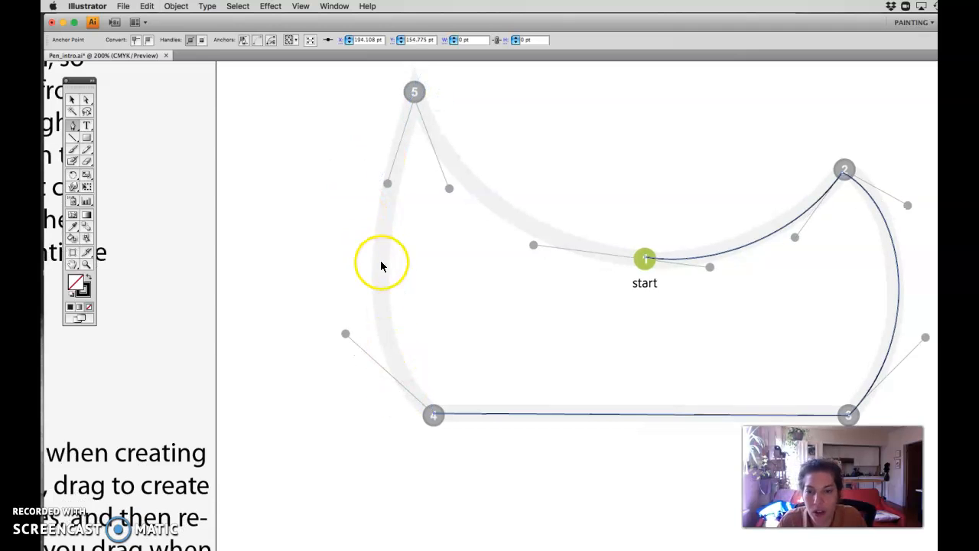
# Step: Examine the straight segment between points 3 and 4 of the mouth and the instructions beside the template
pyautogui.moveTo(433, 441); pyautogui.dragTo(387, 431)
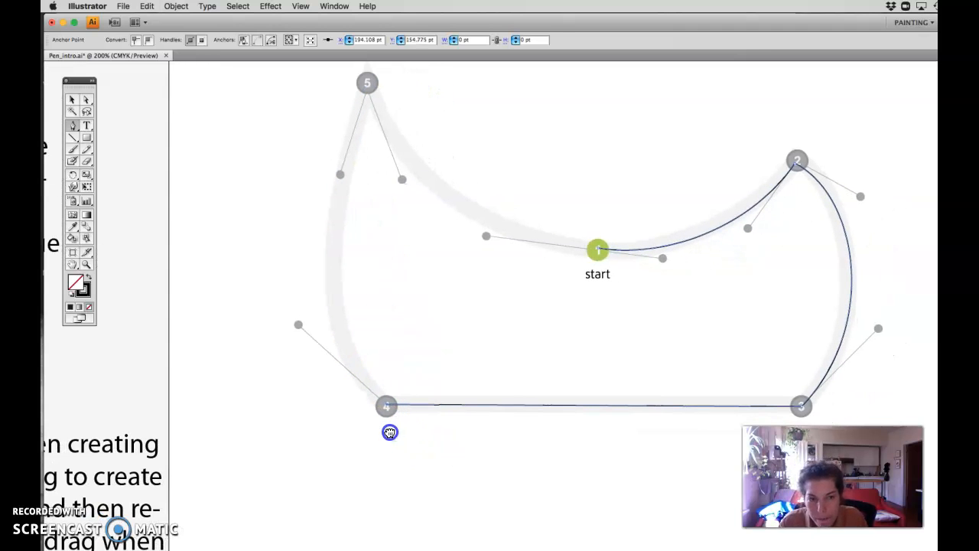
pyautogui.moveTo(739, 440); pyautogui.dragTo(638, 438)
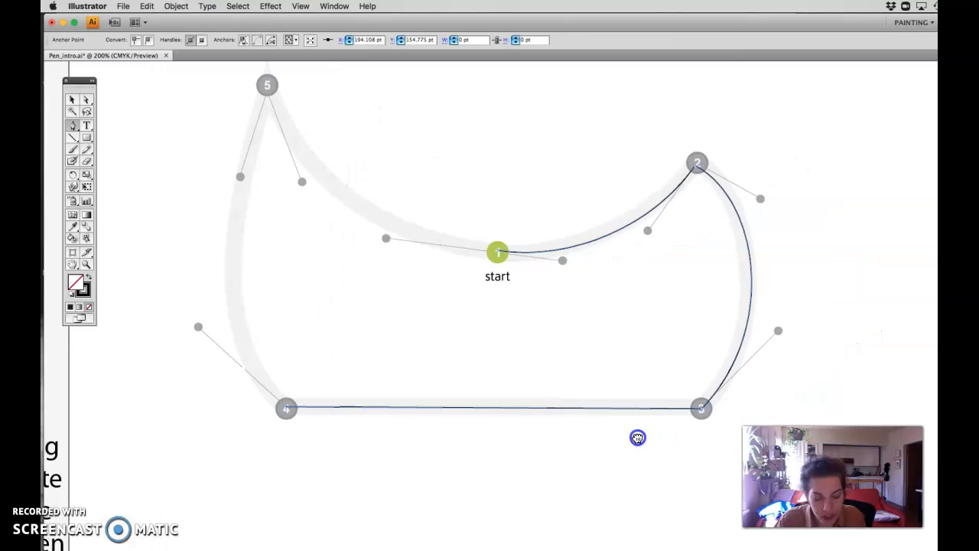
pyautogui.press('super+=')
pyautogui.moveTo(698, 411); pyautogui.dragTo(454, 304)
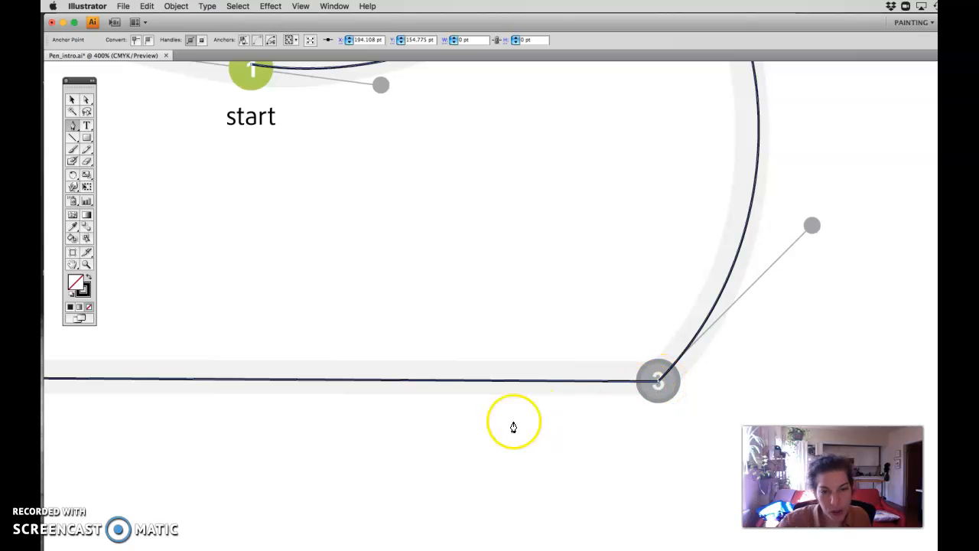
pyautogui.moveTo(303, 433); pyautogui.dragTo(509, 425)
pyautogui.moveTo(360, 433); pyautogui.dragTo(590, 437)
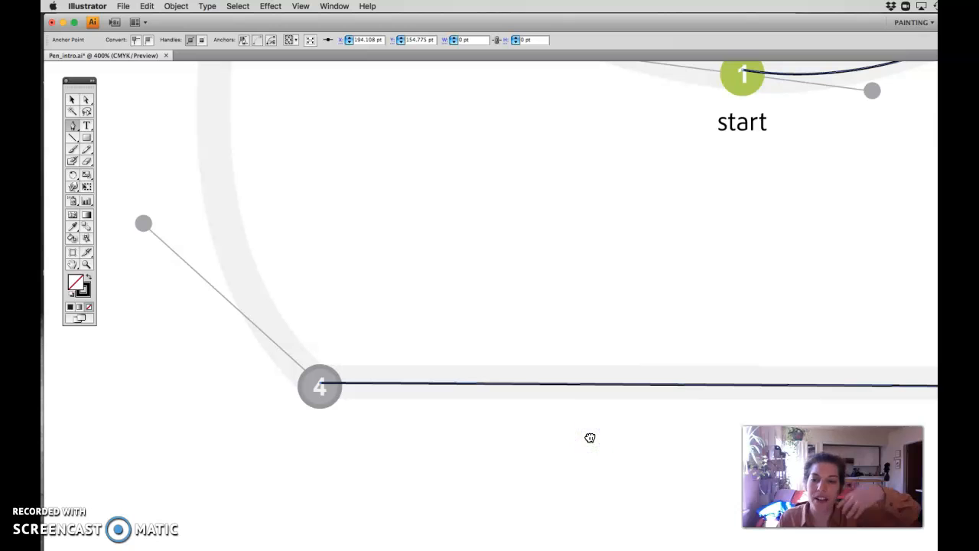
pyautogui.press('super+minus')
pyautogui.press('super+minus')
pyautogui.press('super+minus')
pyautogui.moveTo(455, 418); pyautogui.dragTo(730, 372)
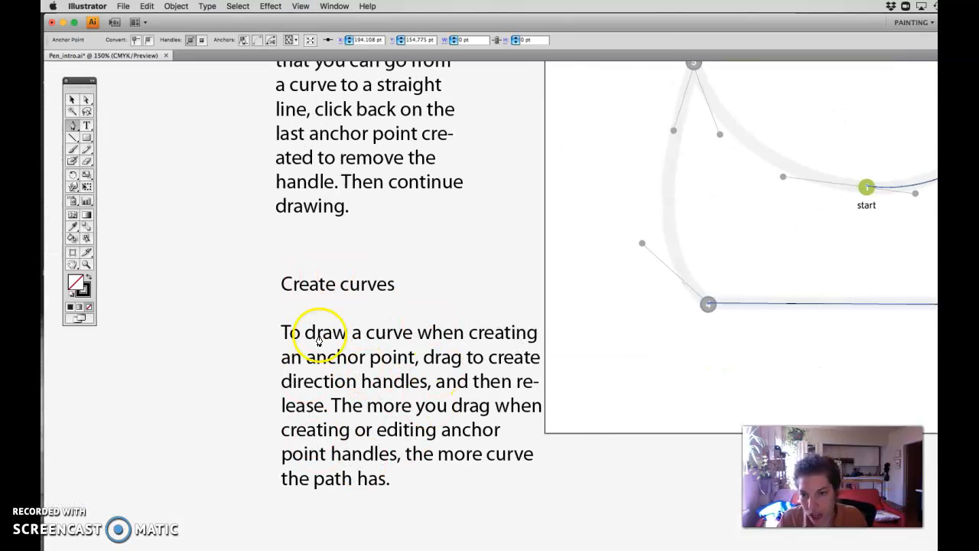
pyautogui.moveTo(518, 366); pyautogui.dragTo(339, 434)
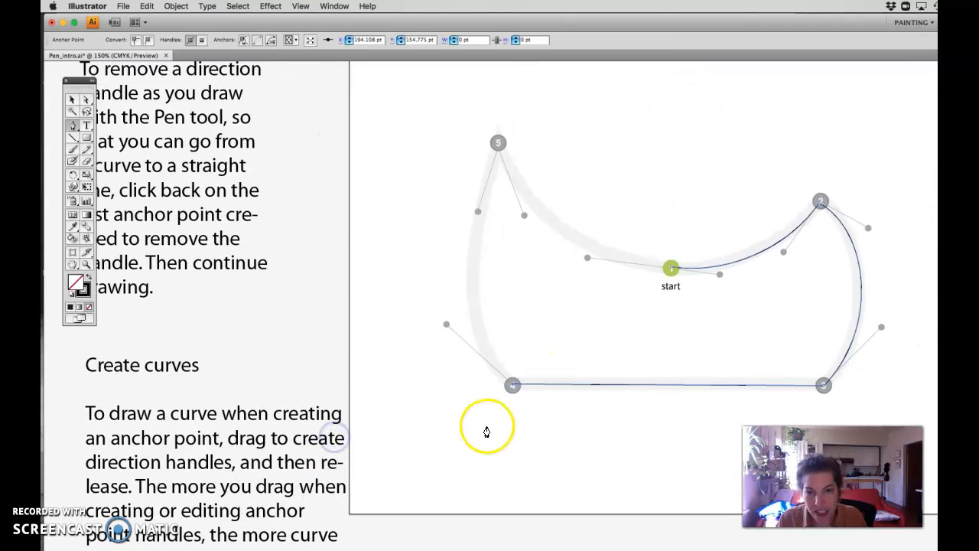
pyautogui.scroll(10, 485, 212)
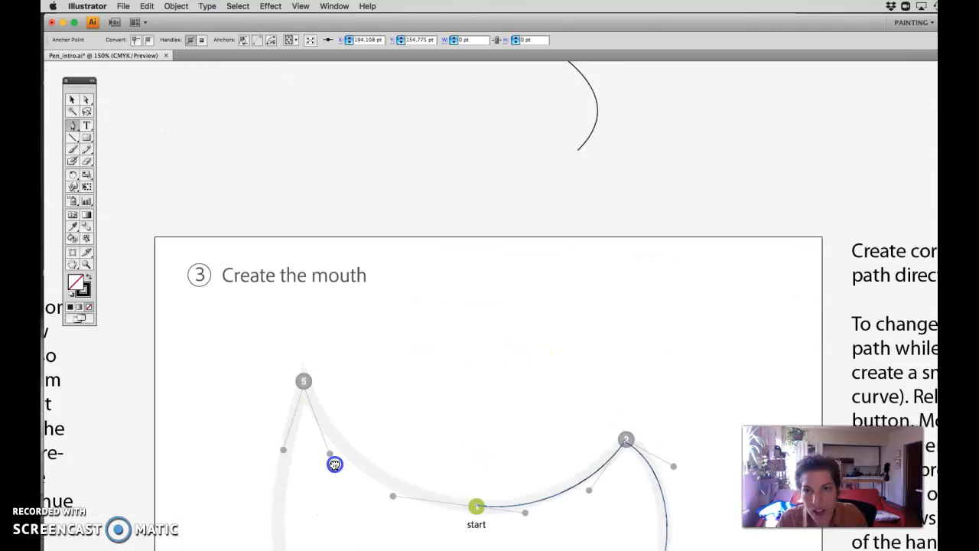
# Step: Draw a new practice path of two curved segments in the empty area above the mouth artboard
pyautogui.moveTo(326, 233); pyautogui.dragTo(462, 191)
pyautogui.press('super+z')
pyautogui.moveTo(323, 211); pyautogui.dragTo(456, 176)
pyautogui.moveTo(489, 260); pyautogui.dragTo(499, 344)
pyautogui.moveTo(390, 304); pyautogui.dragTo(325, 249)
# Step: Remove the outgoing handle at the practice path's last anchor and continue with four straight zigzag segments
pyautogui.click(391, 307)
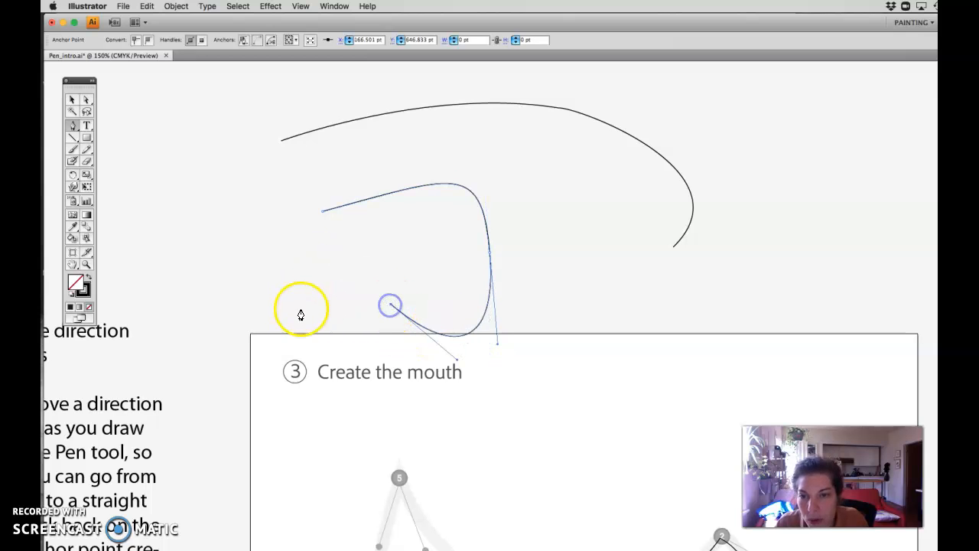
pyautogui.click(359, 328)
pyautogui.click(301, 302)
pyautogui.click(358, 251)
pyautogui.click(266, 227)
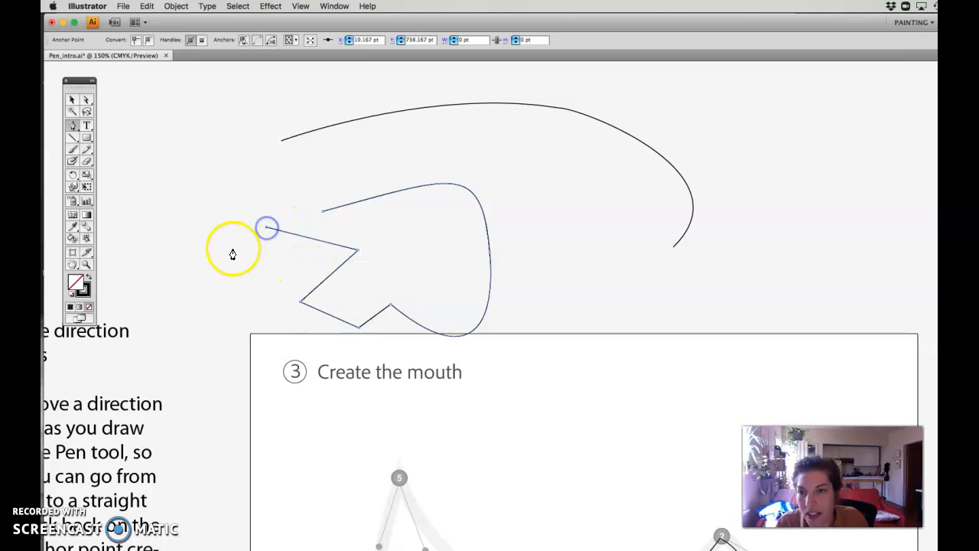
# Step: Extend the zigzag end of the practice path with four curved segments that loop around and upward
pyautogui.moveTo(207, 276); pyautogui.dragTo(138, 210)
pyautogui.moveTo(178, 165); pyautogui.dragTo(251, 132)
pyautogui.moveTo(257, 169); pyautogui.dragTo(278, 198)
pyautogui.moveTo(326, 149); pyautogui.dragTo(342, 262)
pyautogui.moveTo(293, 202); pyautogui.dragTo(352, 195)
# Step: Remove the outgoing handle at the last curve anchor and add three short straight segments running down, across and up
pyautogui.click(293, 203)
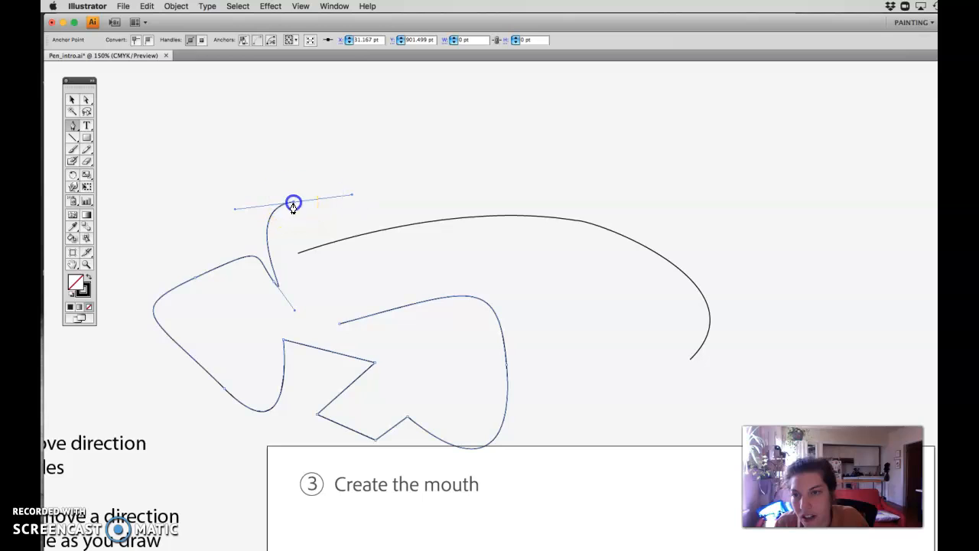
pyautogui.click(294, 222)
pyautogui.click(336, 222)
pyautogui.click(336, 185)
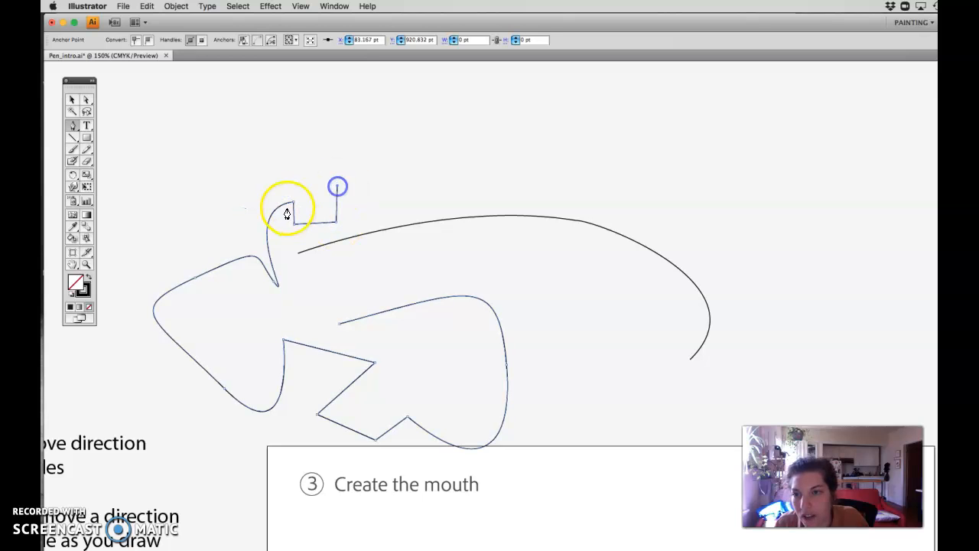
# Step: Continue the practice path from the stepped segments with wavy curves that dip and rise across the longer arc
pyautogui.click(378, 186)
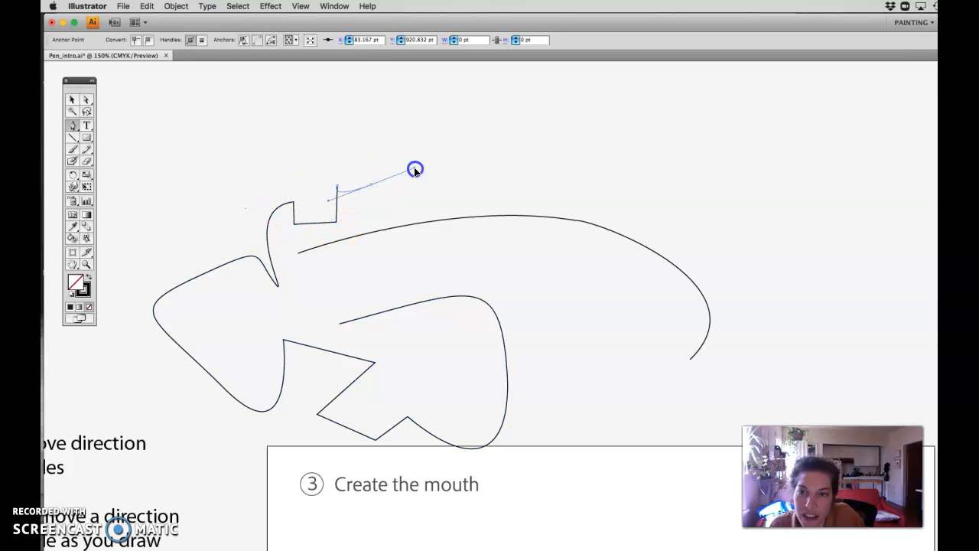
pyautogui.moveTo(437, 214); pyautogui.dragTo(409, 241)
pyautogui.moveTo(462, 201); pyautogui.dragTo(505, 114)
pyautogui.moveTo(570, 106); pyautogui.dragTo(584, 196)
pyautogui.moveTo(575, 140); pyautogui.dragTo(524, 225)
# Step: Remove the outgoing handle where the wavy curves end and add four straight segments, two across, one up and one back
pyautogui.click(518, 189)
pyautogui.click(570, 187)
pyautogui.click(616, 183)
pyautogui.click(612, 138)
pyautogui.click(563, 128)
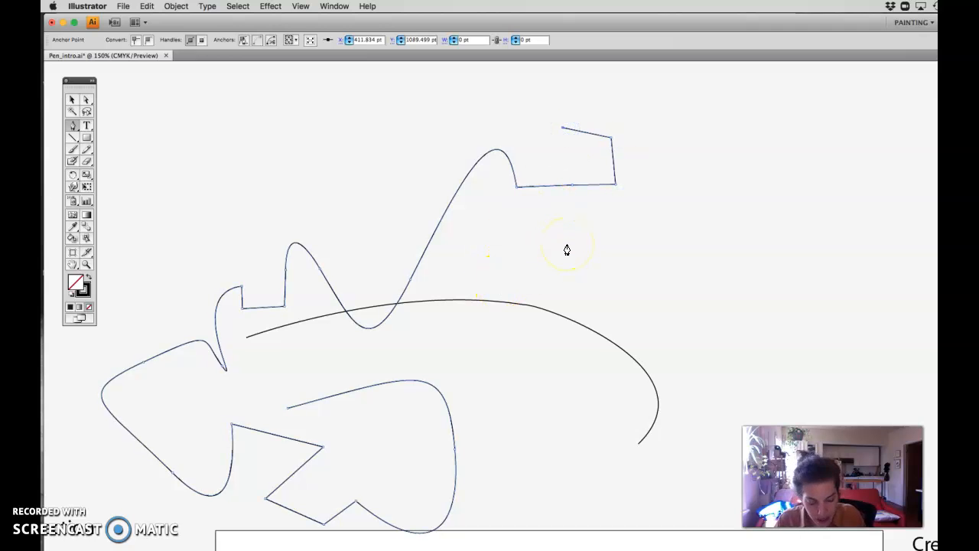
# Step: Start a separate practice path in an empty area of the canvas and draw five connected straight segments
pyautogui.moveTo(426, 124); pyautogui.dragTo(648, 252)
pyautogui.moveTo(282, 184); pyautogui.dragTo(407, 256)
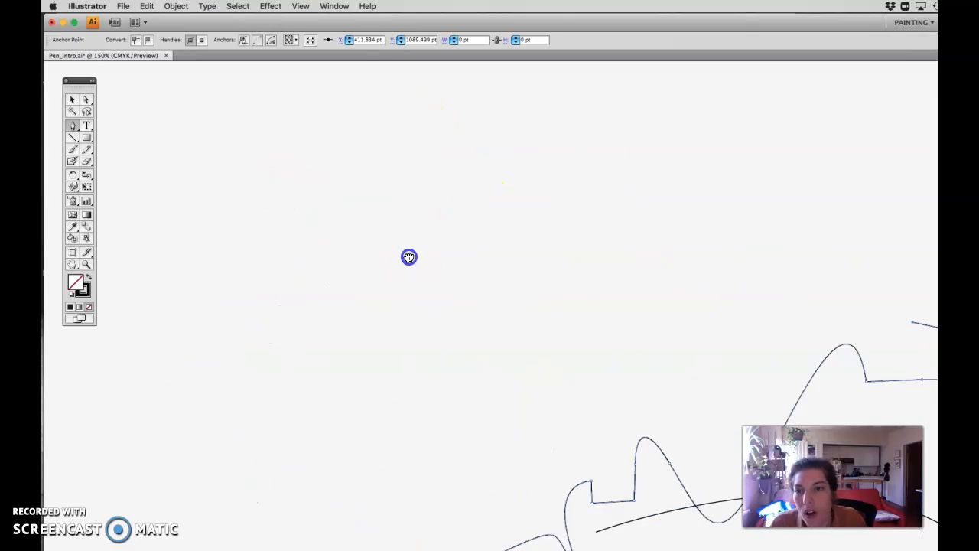
pyautogui.click(252, 289)
pyautogui.click(411, 301)
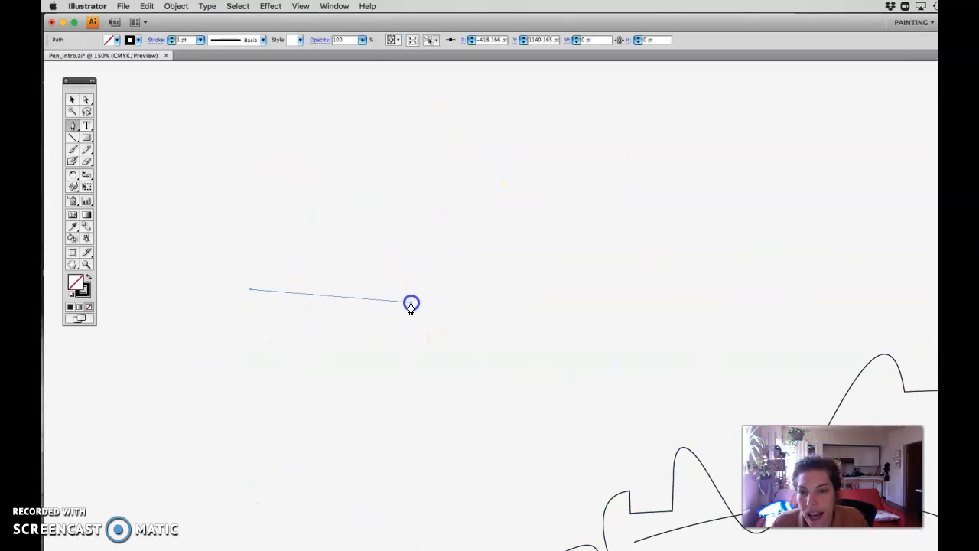
pyautogui.click(405, 214)
pyautogui.click(317, 215)
pyautogui.click(395, 155)
pyautogui.click(468, 183)
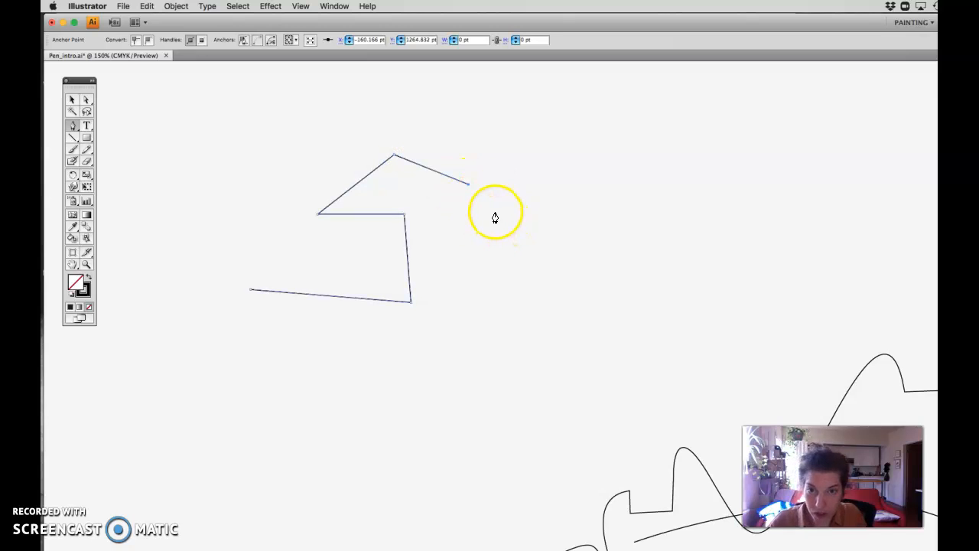
# Step: Pull a direction handle up and outward from the new path's last corner and add a curve that bulges outward and ends below it
pyautogui.click(484, 190)
pyautogui.moveTo(549, 121); pyautogui.dragTo(548, 120)
pyautogui.moveTo(479, 283); pyautogui.dragTo(402, 293)
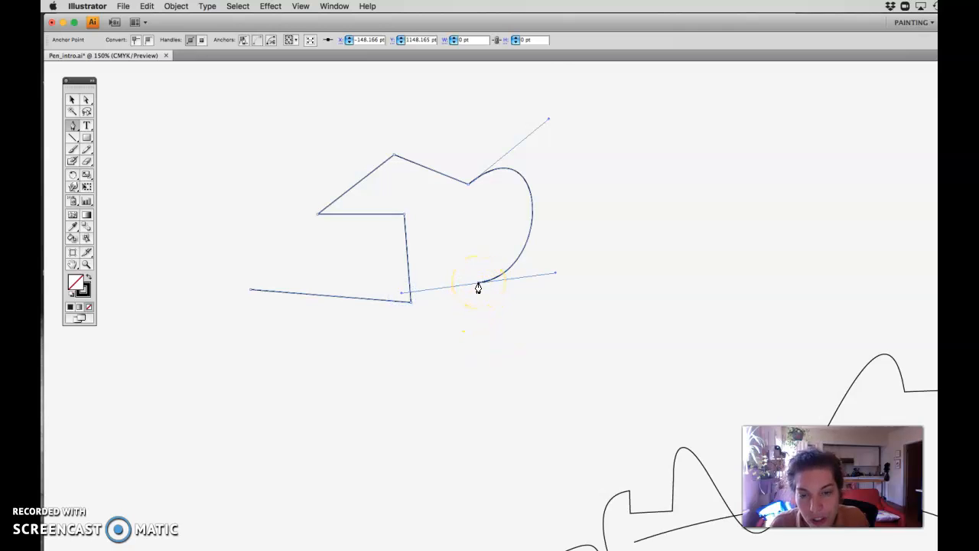
# Step: Remove the outgoing direction handle at the end of the bulging curve and add two straight segments, one down and one across
pyautogui.press('super+equal')
pyautogui.press('super+equal')
pyautogui.press('super+equal')
pyautogui.press('super+equal')
pyautogui.moveTo(442, 236); pyautogui.dragTo(462, 431)
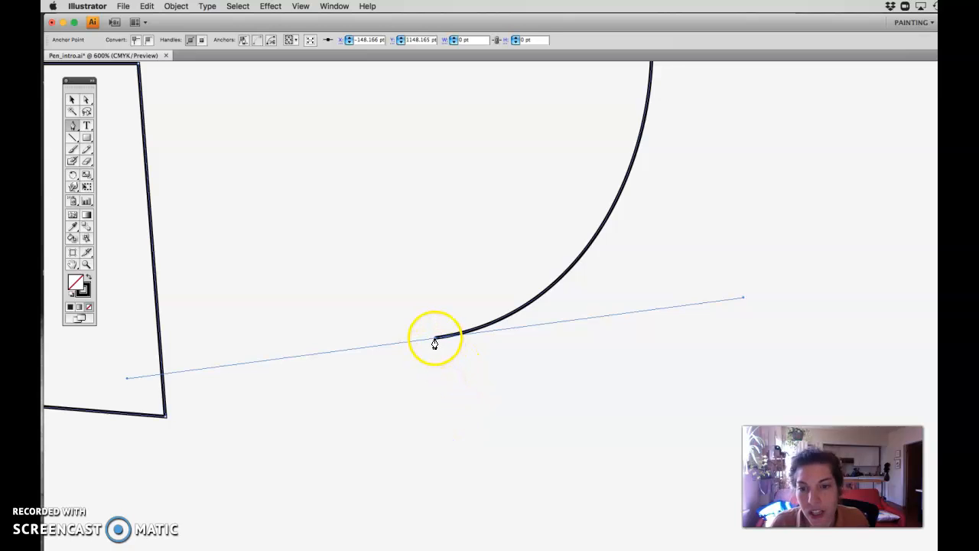
pyautogui.click(435, 341)
pyautogui.click(461, 459)
pyautogui.click(574, 437)
# Step: Pull a direction handle diagonally downward out of the last corner anchor and continue with two curves forming an S shape
pyautogui.press('space')
pyautogui.moveTo(618, 387); pyautogui.dragTo(425, 207)
pyautogui.click(396, 335)
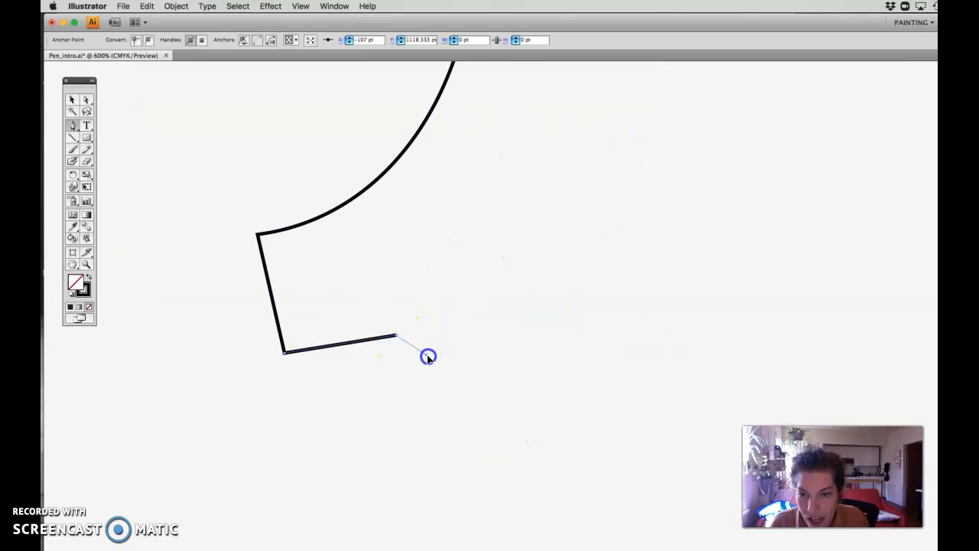
pyautogui.click(400, 351)
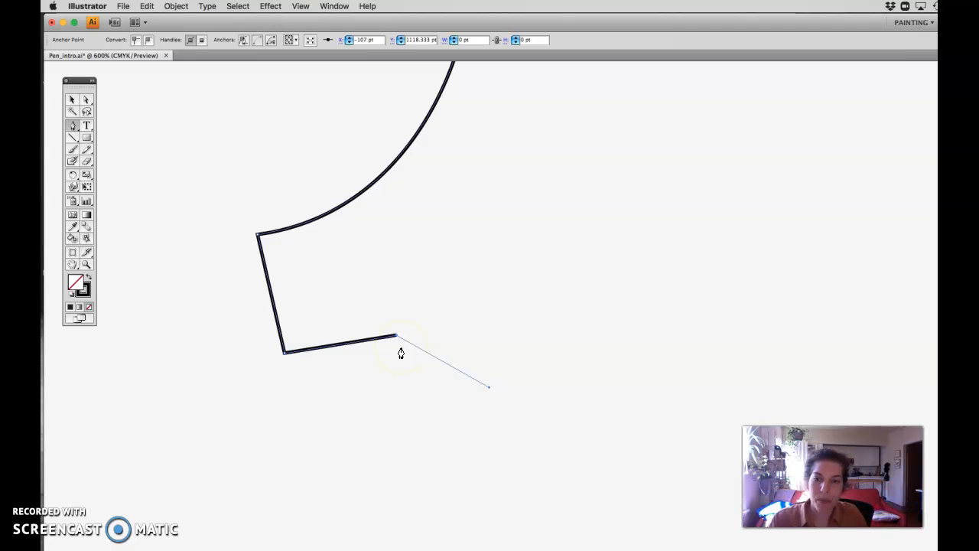
pyautogui.moveTo(494, 209)
pyautogui.mouseDown()
pyautogui.moveTo(592, 242)
pyautogui.moveTo(442, 170)
pyautogui.mouseUp()
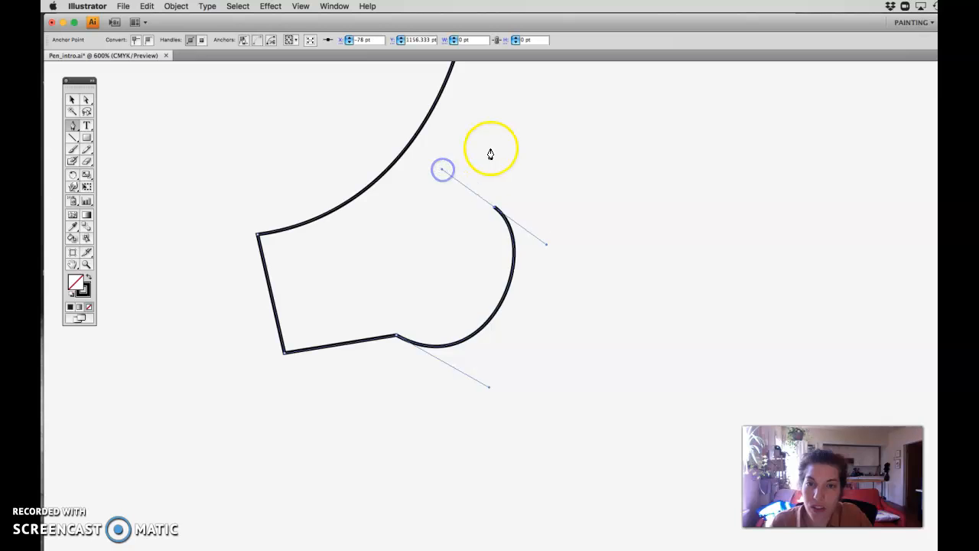
pyautogui.moveTo(608, 127)
pyautogui.mouseDown()
pyautogui.moveTo(632, 138)
pyautogui.moveTo(681, 207)
pyautogui.mouseUp()
# Step: Remove the outgoing handle at the end of the S-shaped curves and add two straight segments
pyautogui.moveTo(608, 129); pyautogui.dragTo(610, 135)
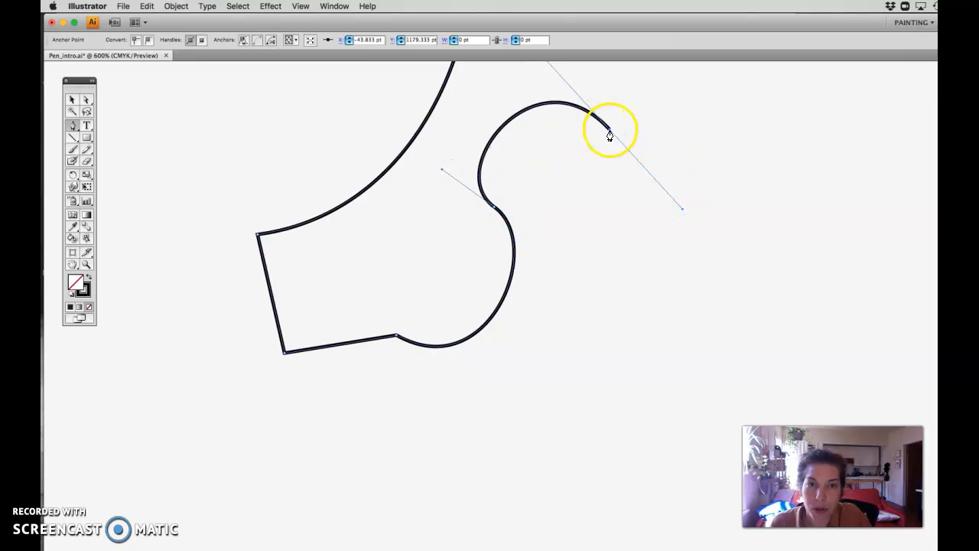
pyautogui.click(589, 225)
pyautogui.click(651, 238)
# Step: Pull a long direction handle downward from the last corner anchor and add a U-shaped curve followed by a second curve
pyautogui.moveTo(675, 159); pyautogui.dragTo(603, 160)
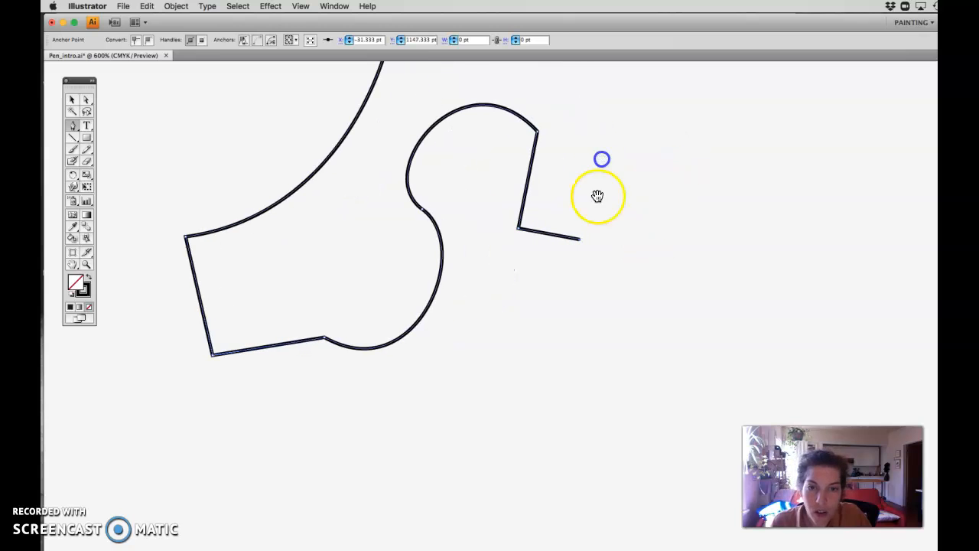
pyautogui.moveTo(623, 370); pyautogui.dragTo(622, 368)
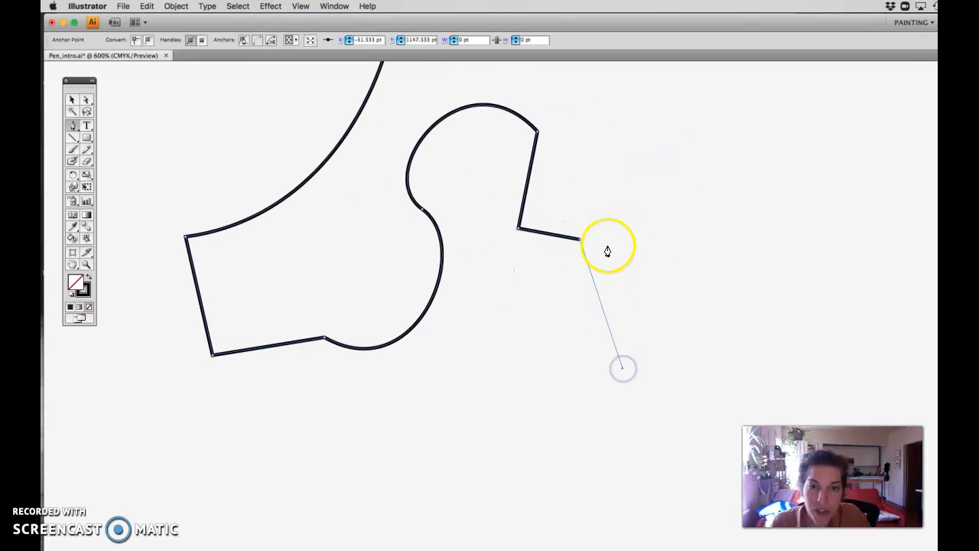
pyautogui.moveTo(666, 166); pyautogui.dragTo(623, 113)
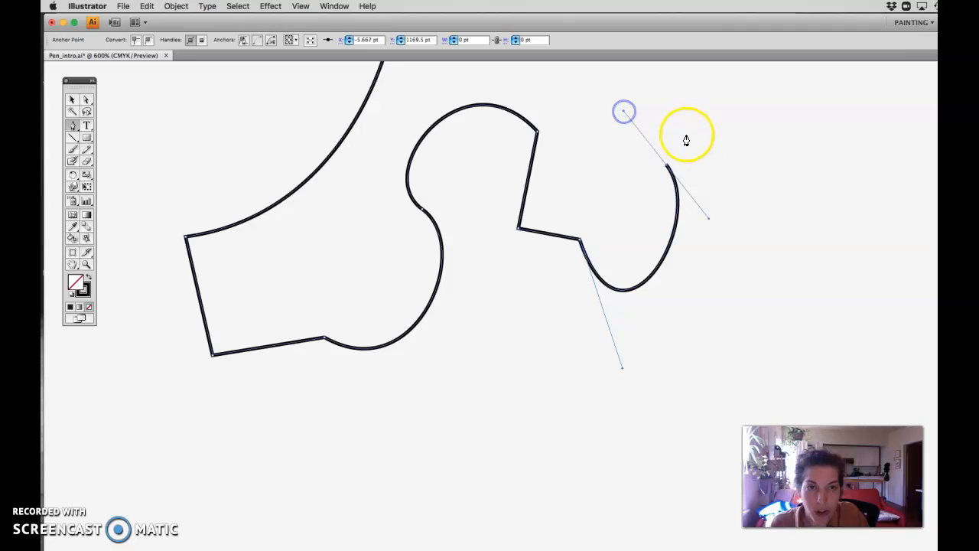
pyautogui.moveTo(722, 99); pyautogui.dragTo(799, 118)
pyautogui.moveTo(760, 166); pyautogui.dragTo(707, 229)
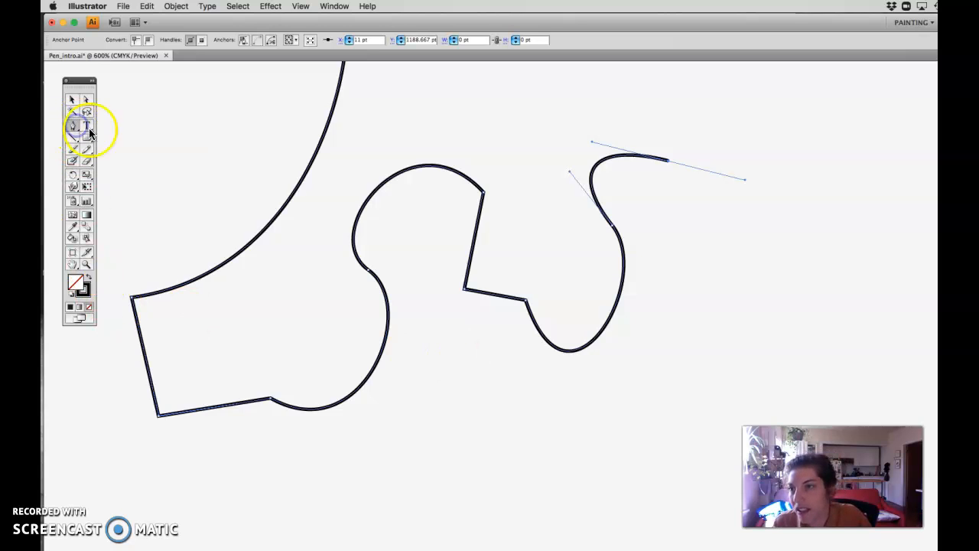
# Step: Split the handles at the path's end anchor with the Convert Anchor Point tool, swinging the outgoing handle downward
pyautogui.click(69, 125)
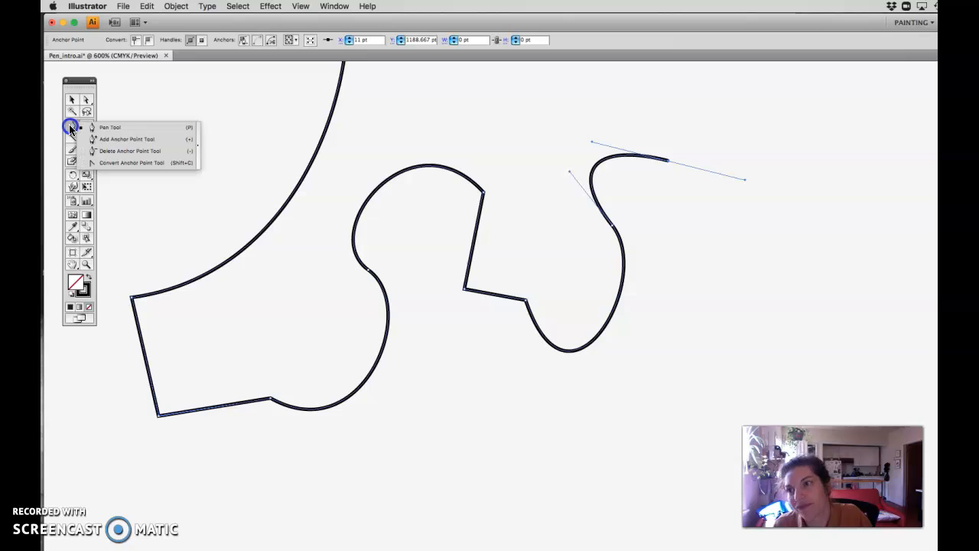
pyautogui.click(73, 124)
pyautogui.moveTo(73, 123); pyautogui.dragTo(142, 163)
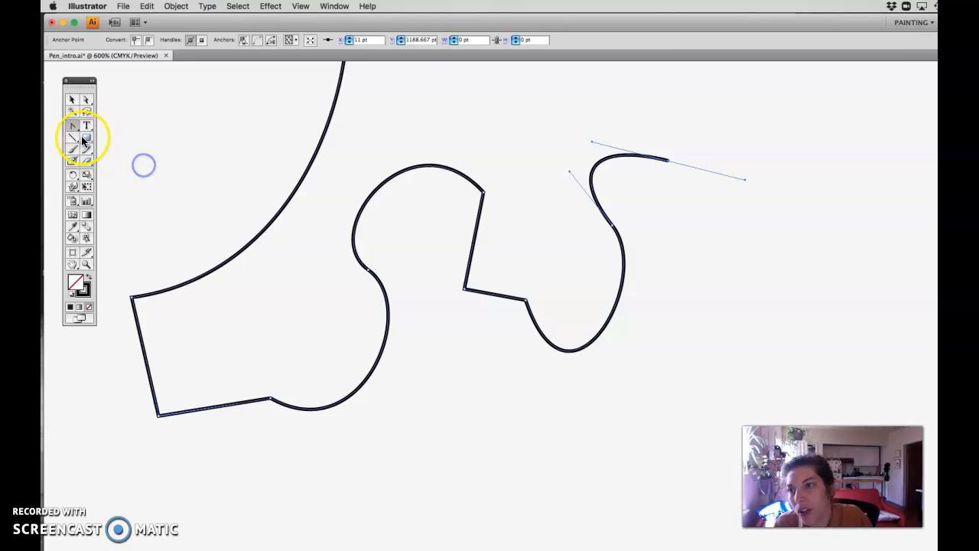
pyautogui.click(747, 181)
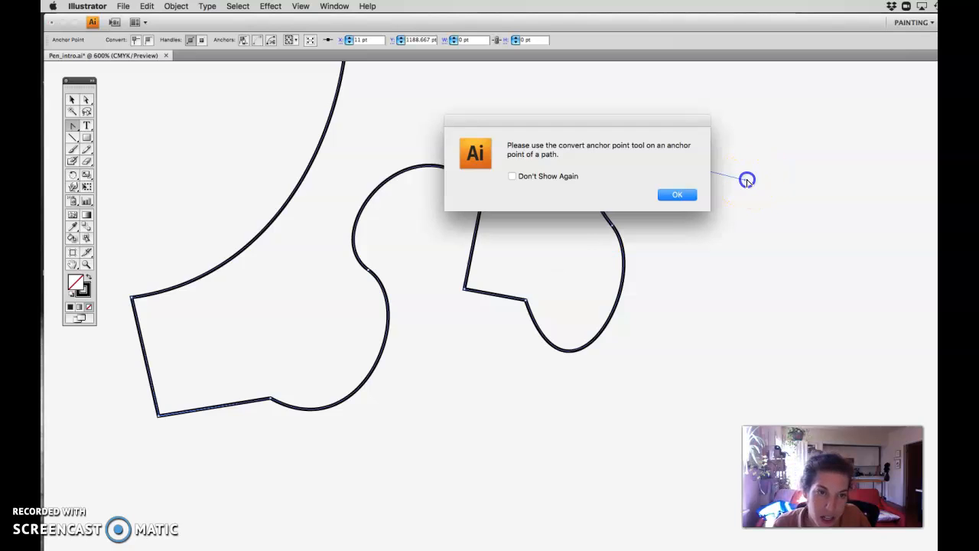
pyautogui.click(686, 196)
pyautogui.moveTo(746, 182); pyautogui.dragTo(739, 198)
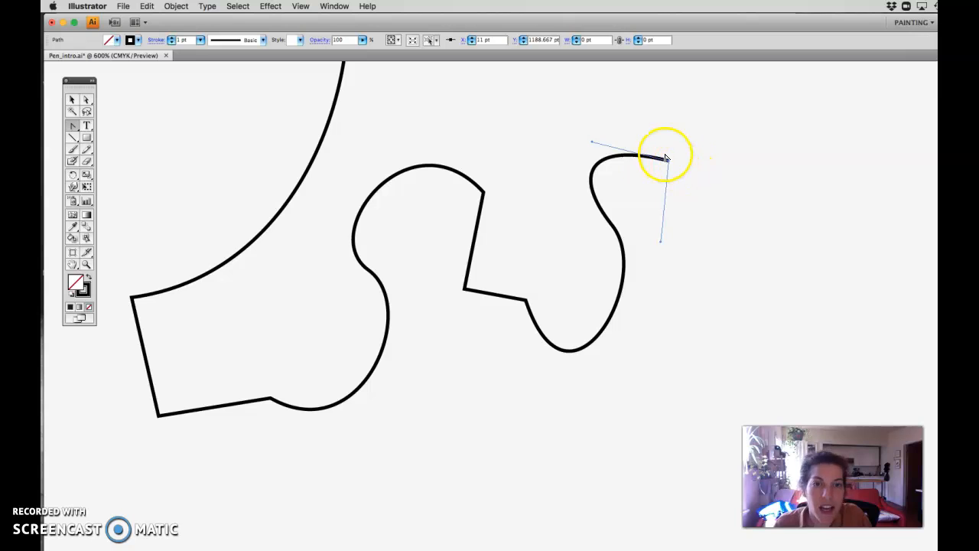
# Step: Pull an outgoing direction handle from the traced mouth path's anchor at point 4, ending on the template's handle dot
pyautogui.press('super+minus')
pyautogui.press('super+minus')
pyautogui.press('super+minus')
pyautogui.press('super+minus')
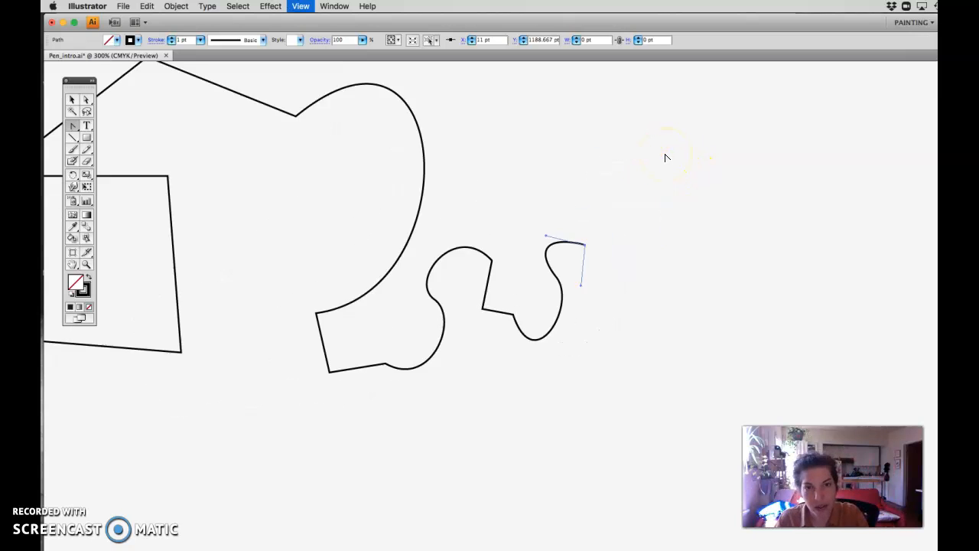
pyautogui.moveTo(600, 343); pyautogui.dragTo(461, 108)
pyautogui.moveTo(514, 278); pyautogui.dragTo(507, 143)
pyautogui.moveTo(562, 392); pyautogui.dragTo(513, 225)
pyautogui.moveTo(648, 421); pyautogui.dragTo(559, 283)
pyautogui.moveTo(614, 389); pyautogui.dragTo(593, 365)
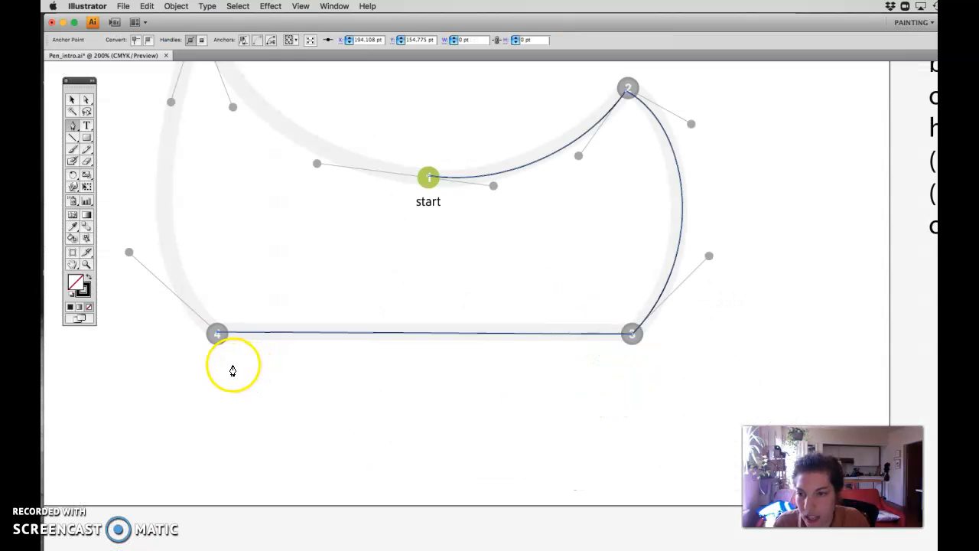
pyautogui.moveTo(205, 345); pyautogui.dragTo(743, 322)
pyautogui.press('super+plus')
pyautogui.press('super+plus')
pyautogui.press('super+plus')
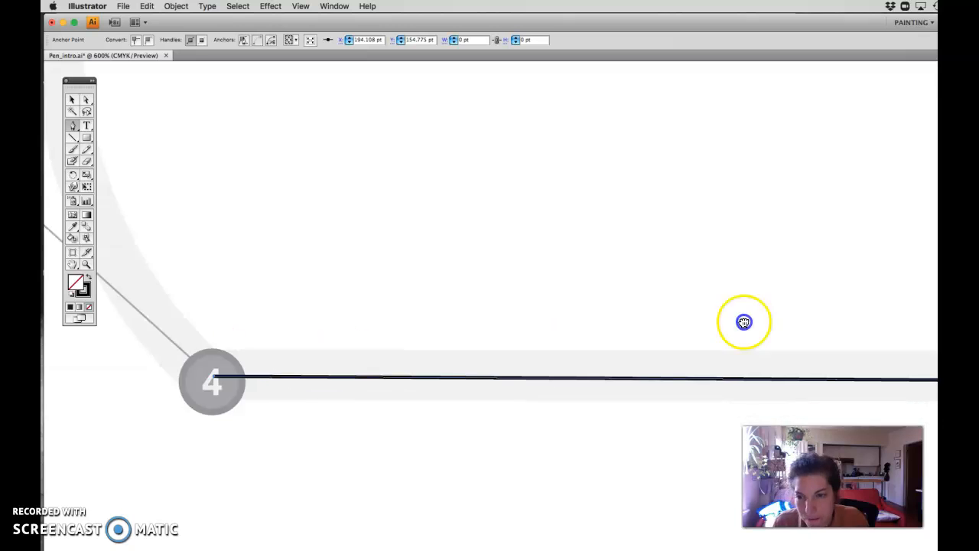
pyautogui.moveTo(467, 292); pyautogui.dragTo(647, 348)
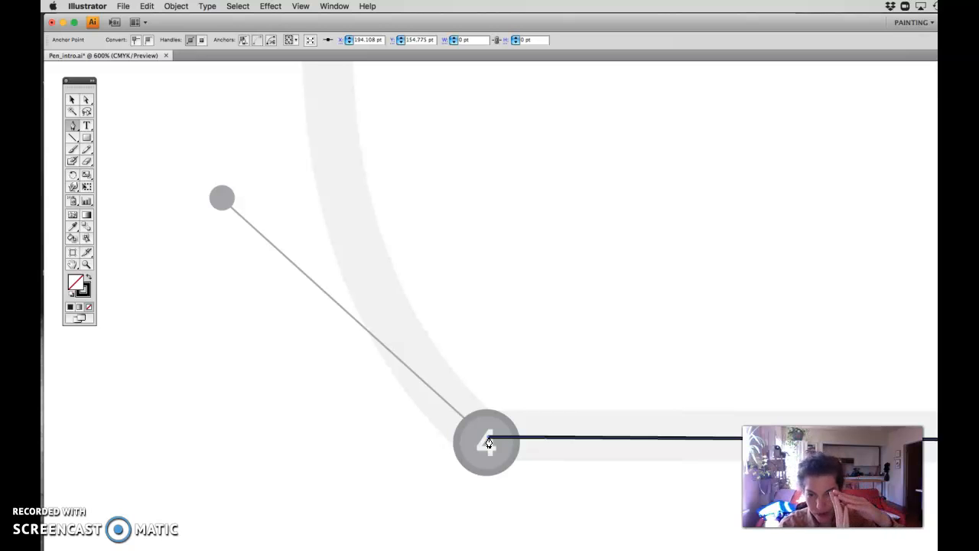
pyautogui.moveTo(487, 438); pyautogui.dragTo(219, 198)
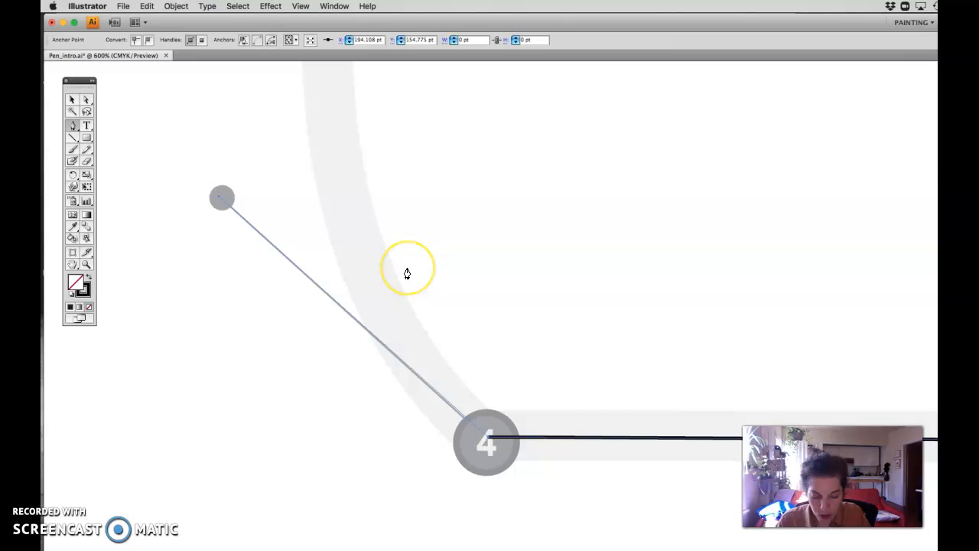
# Step: Add a curve from point 4 to point 5, pulling its handles so the curve follows the template's side
pyautogui.press('super+minus')
pyautogui.press('super+minus')
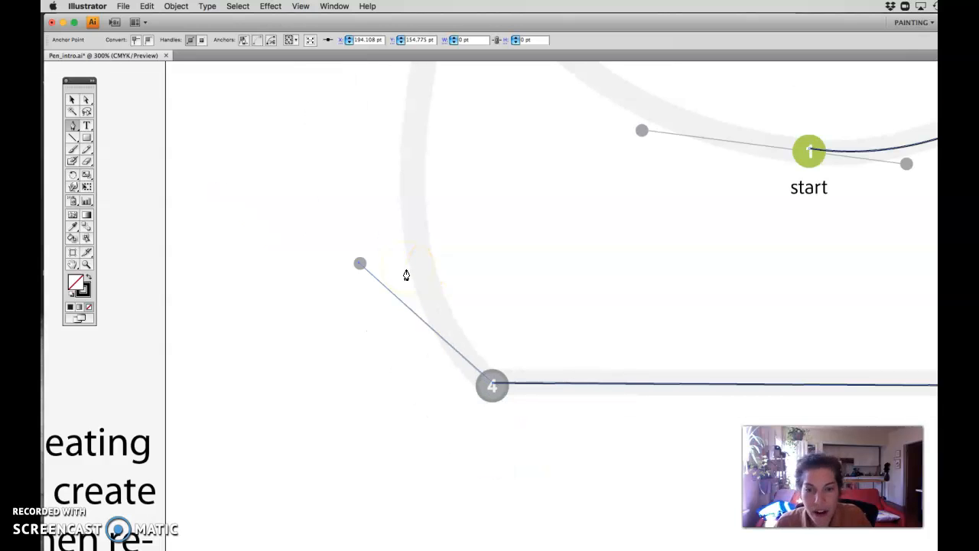
pyautogui.moveTo(482, 199); pyautogui.dragTo(350, 324)
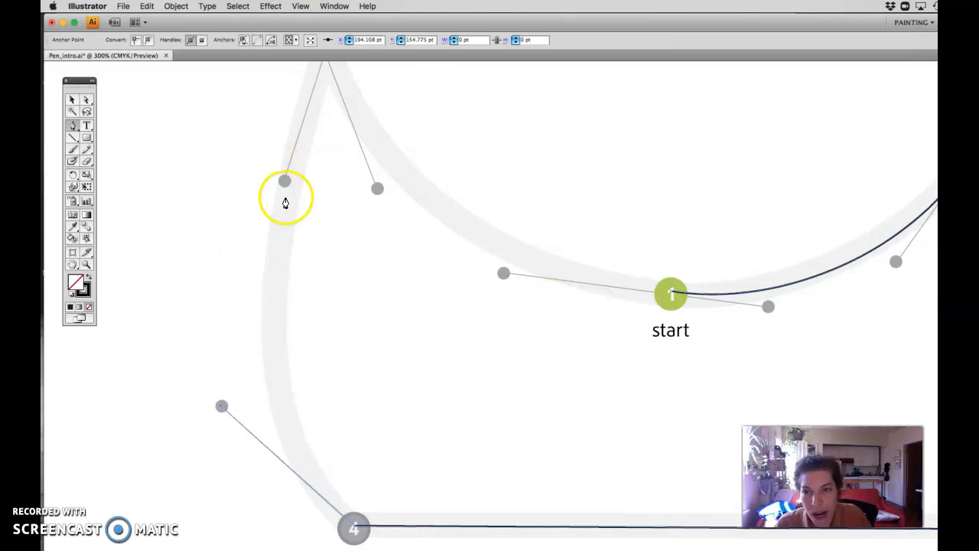
pyautogui.moveTo(313, 265); pyautogui.dragTo(280, 255)
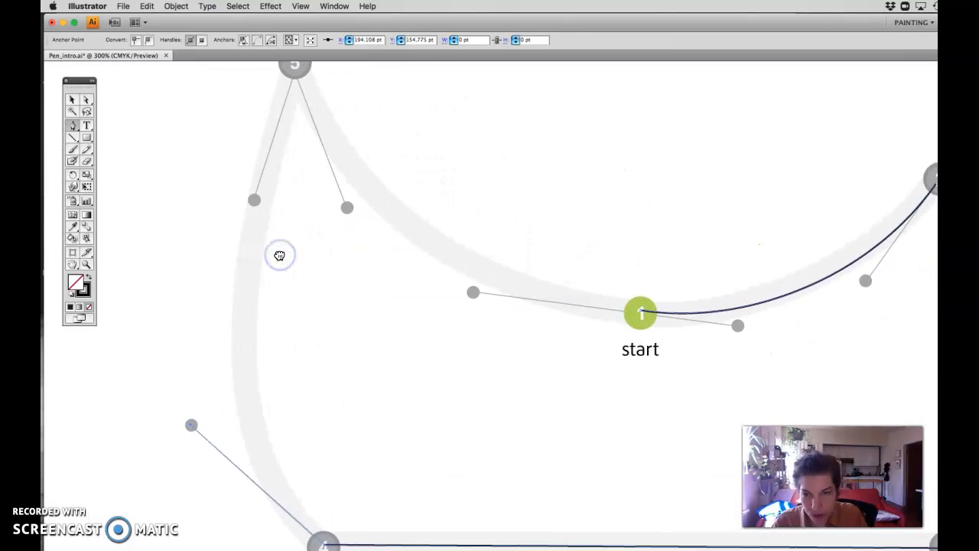
pyautogui.press('super+minus')
pyautogui.moveTo(408, 194); pyautogui.dragTo(385, 203)
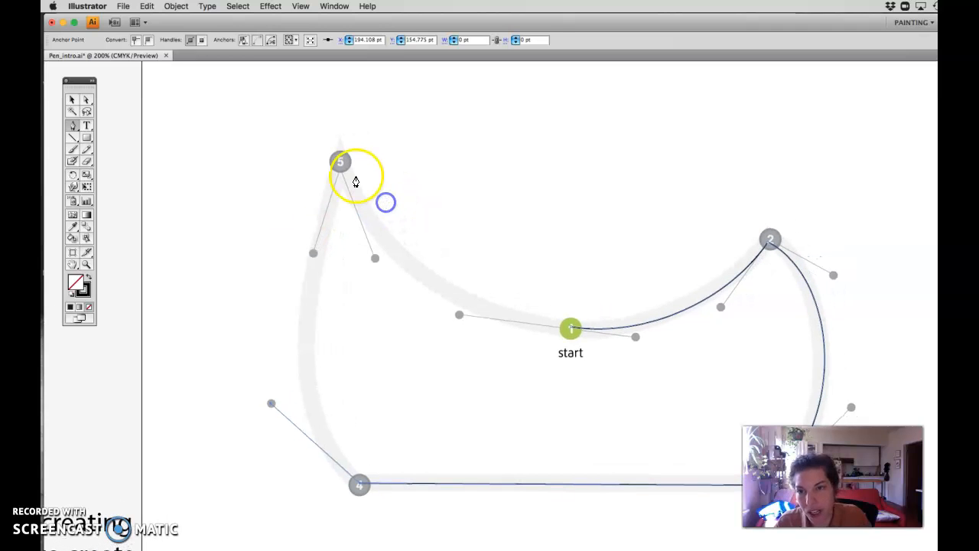
pyautogui.moveTo(341, 161)
pyautogui.mouseDown()
pyautogui.moveTo(368, 146)
pyautogui.moveTo(381, 99)
pyautogui.moveTo(365, 89)
pyautogui.moveTo(367, 68)
pyautogui.mouseUp()
pyautogui.moveTo(394, 133); pyautogui.dragTo(362, 159)
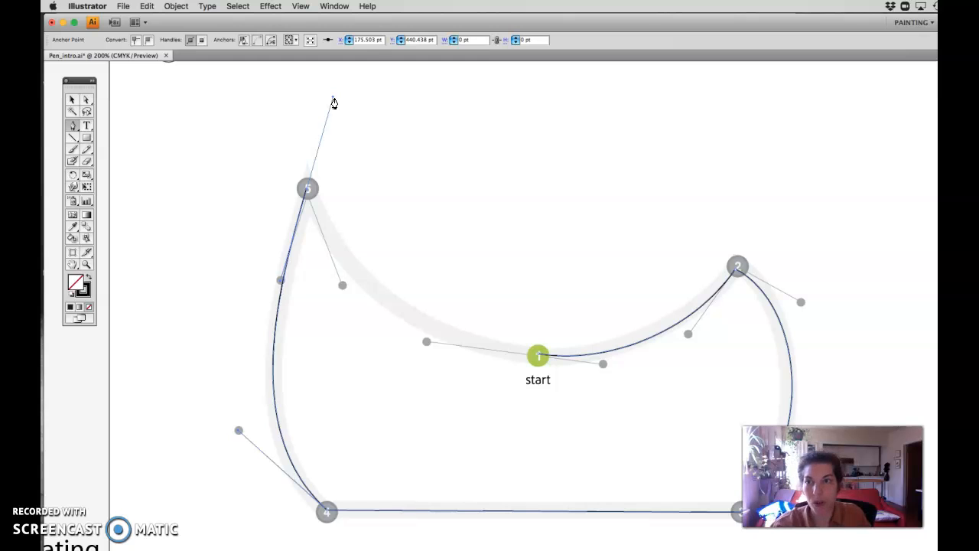
# Step: Split the handles at point 5 with the Convert Anchor Point tool, swinging the outgoing handle down to the template's handle dot
pyautogui.click(72, 125)
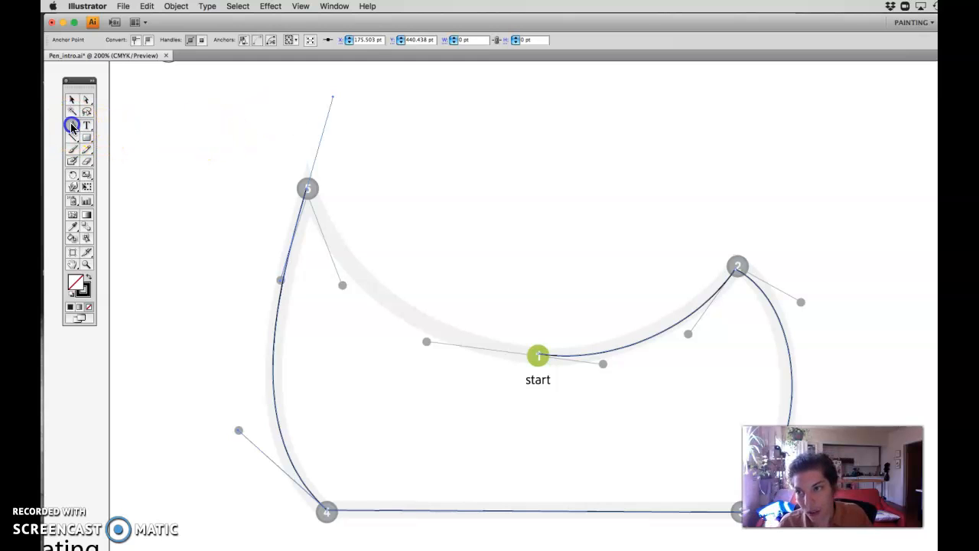
pyautogui.click(107, 163)
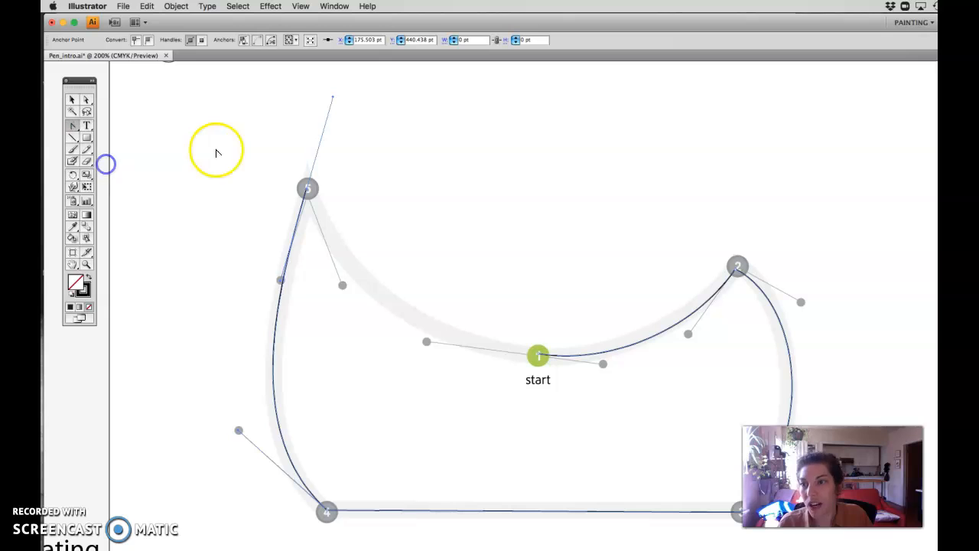
pyautogui.moveTo(333, 100); pyautogui.dragTo(343, 287)
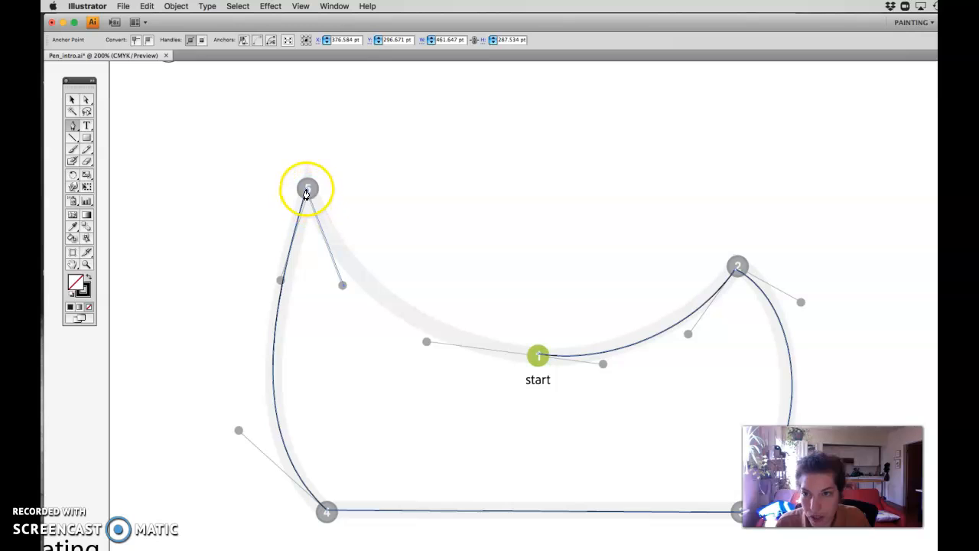
pyautogui.click(426, 142)
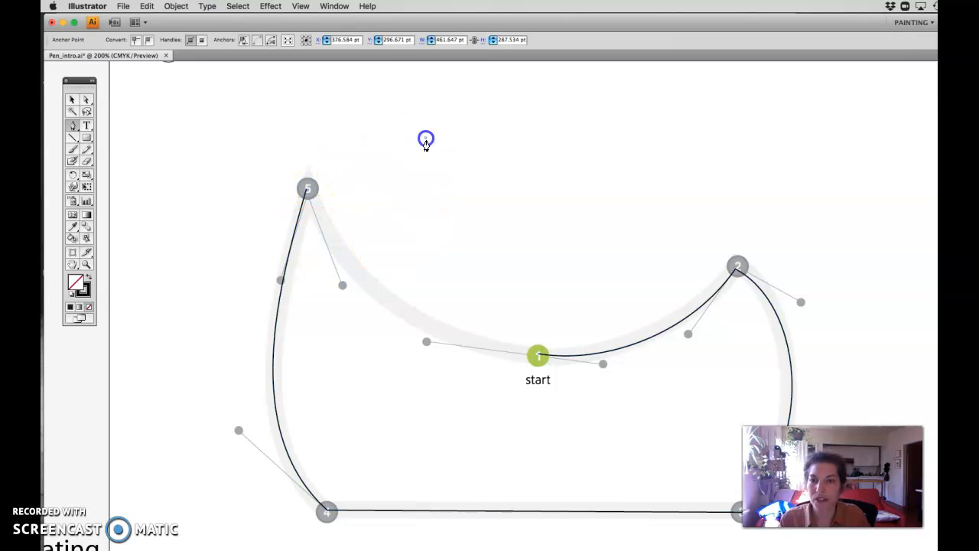
pyautogui.click(474, 203)
pyautogui.click(418, 231)
pyautogui.click(365, 130)
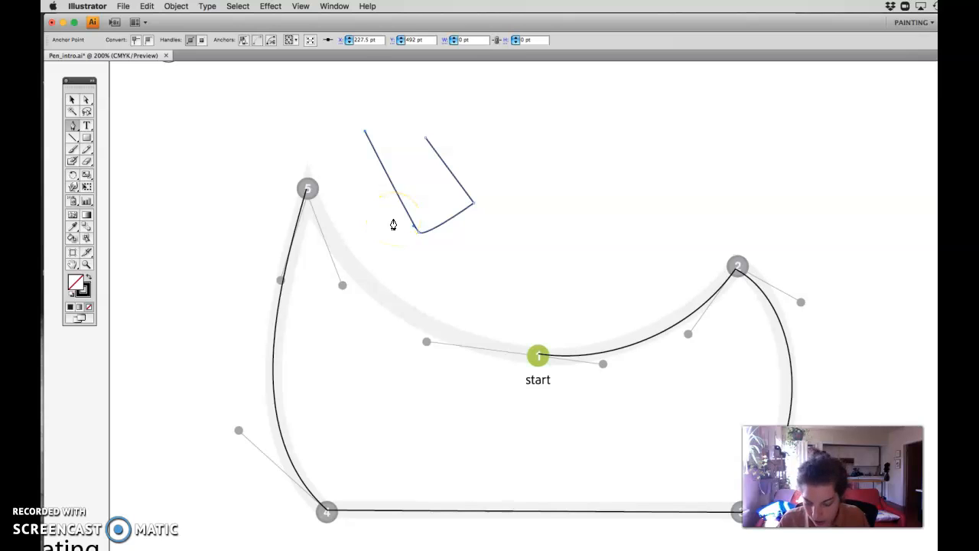
pyautogui.press('super+z')
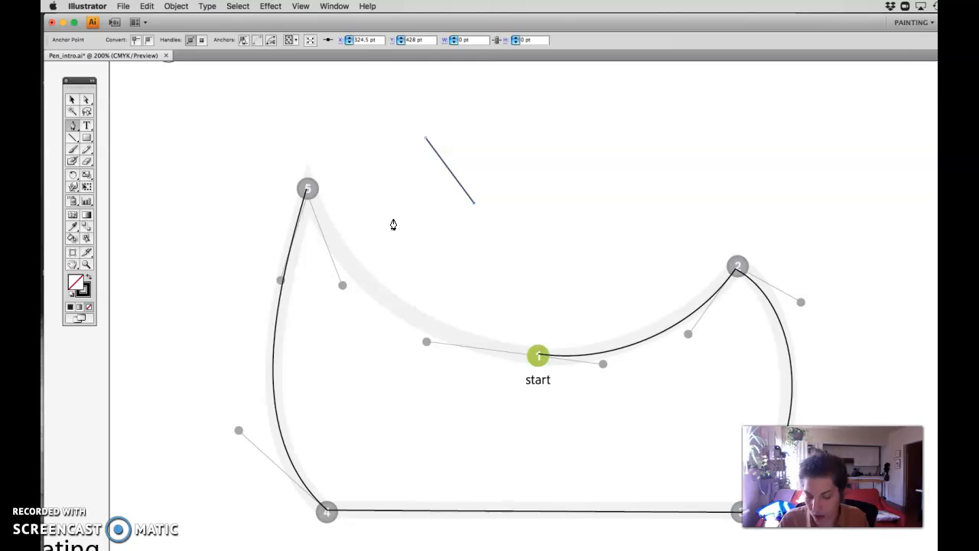
pyautogui.press('super+z')
pyautogui.press('super+z')
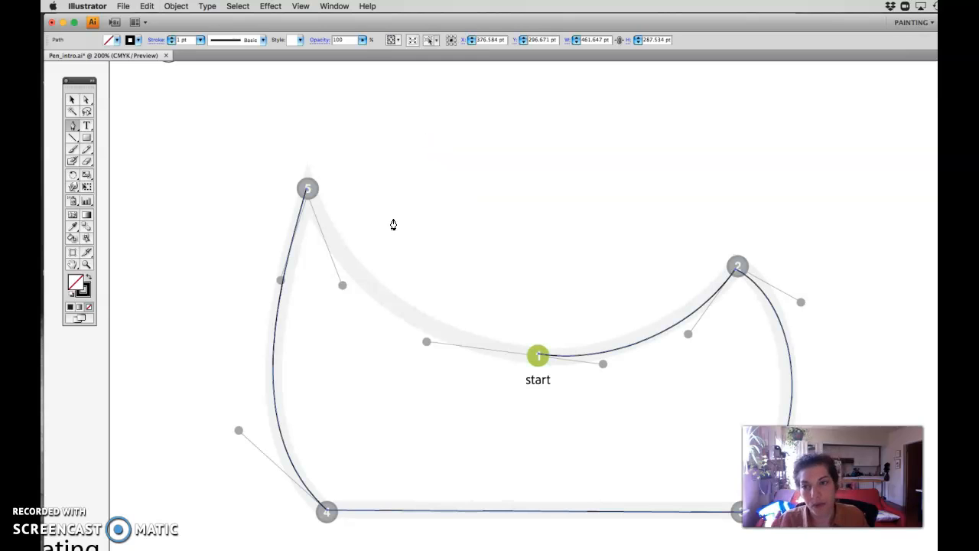
# Step: Resume the mouth path at point 5 with the Pen tool and pull its outgoing handle down to the template's handle dot
pyautogui.click(306, 193)
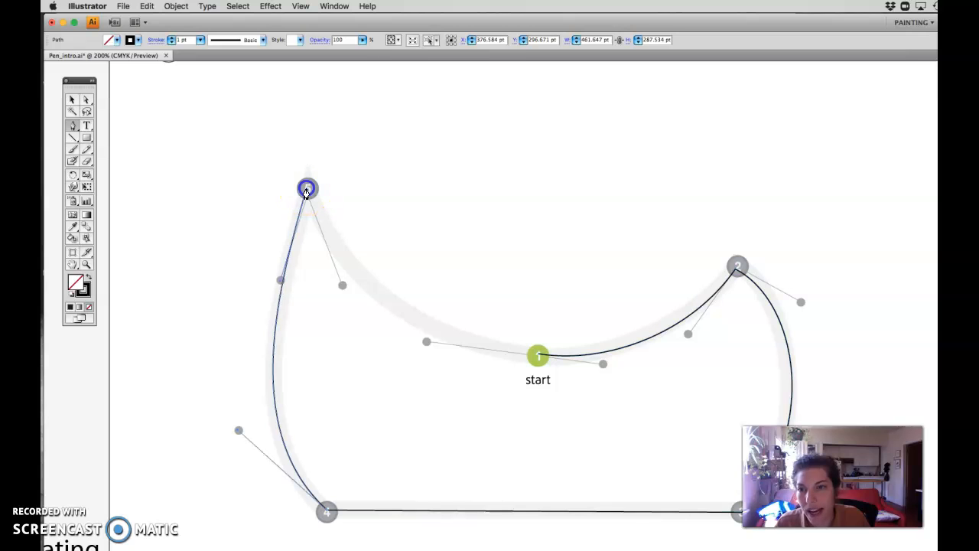
pyautogui.click(341, 289)
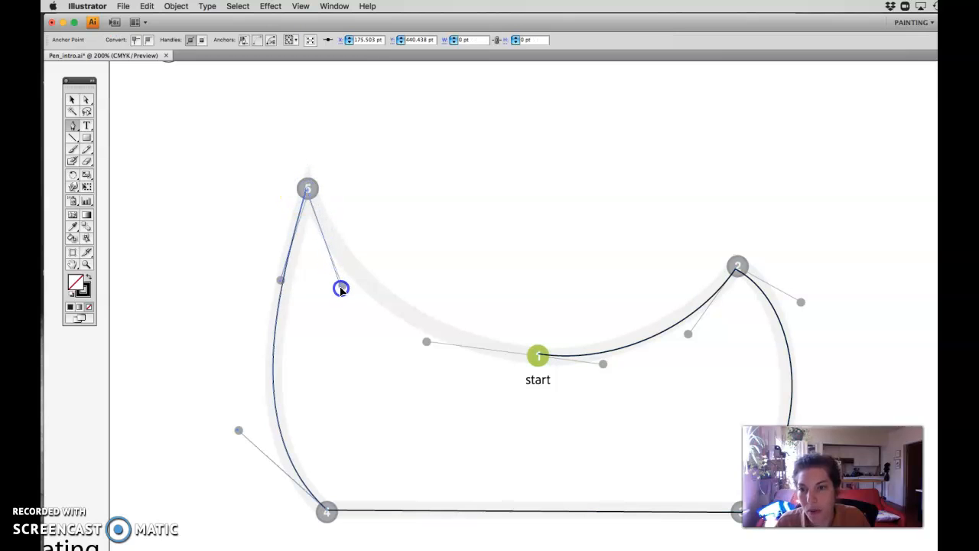
pyautogui.moveTo(342, 286); pyautogui.dragTo(343, 286)
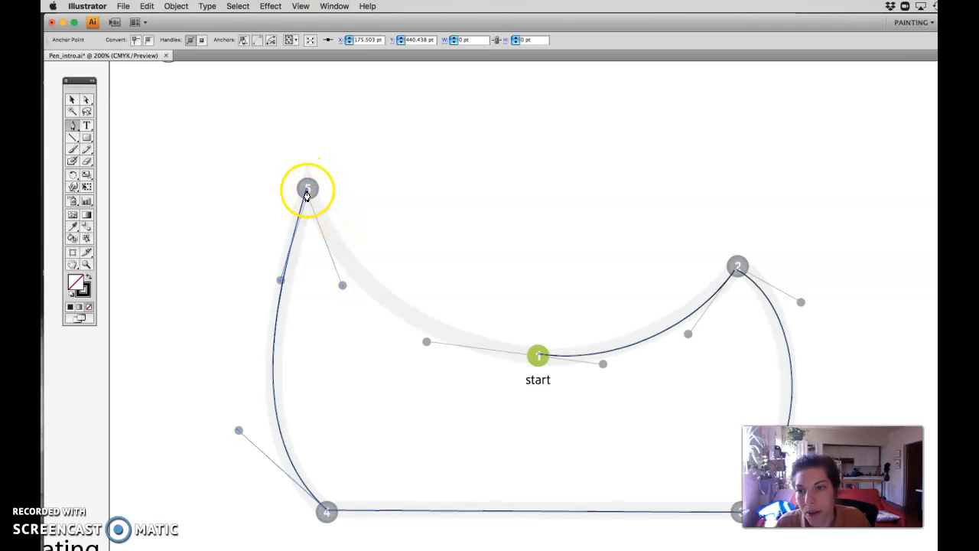
pyautogui.click(307, 192)
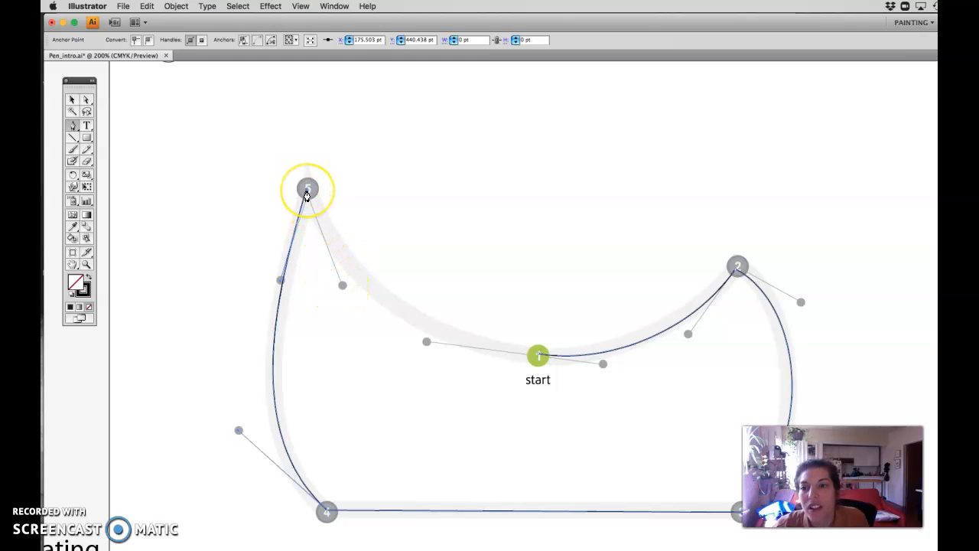
pyautogui.moveTo(307, 192); pyautogui.dragTo(342, 286)
pyautogui.click(538, 356)
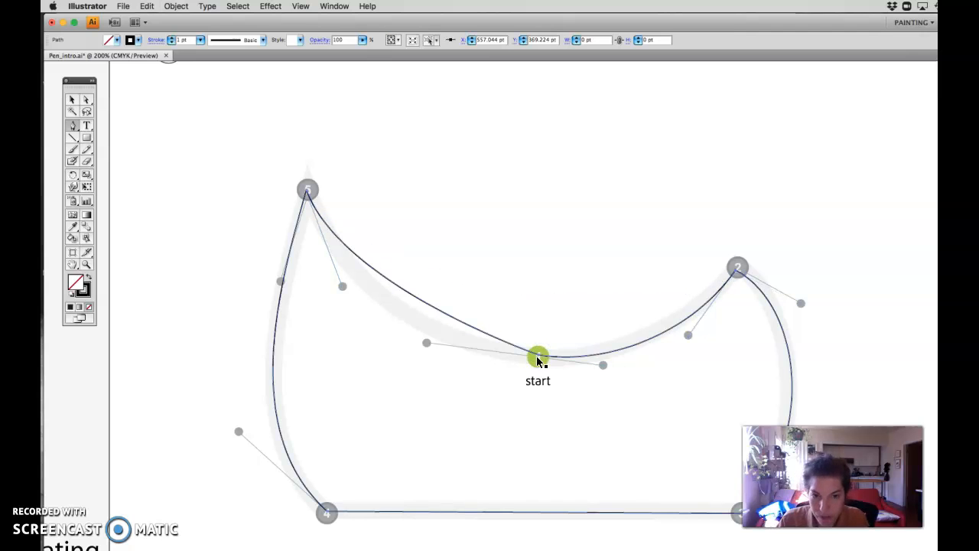
pyautogui.press('super+z')
pyautogui.moveTo(538, 356); pyautogui.dragTo(631, 365)
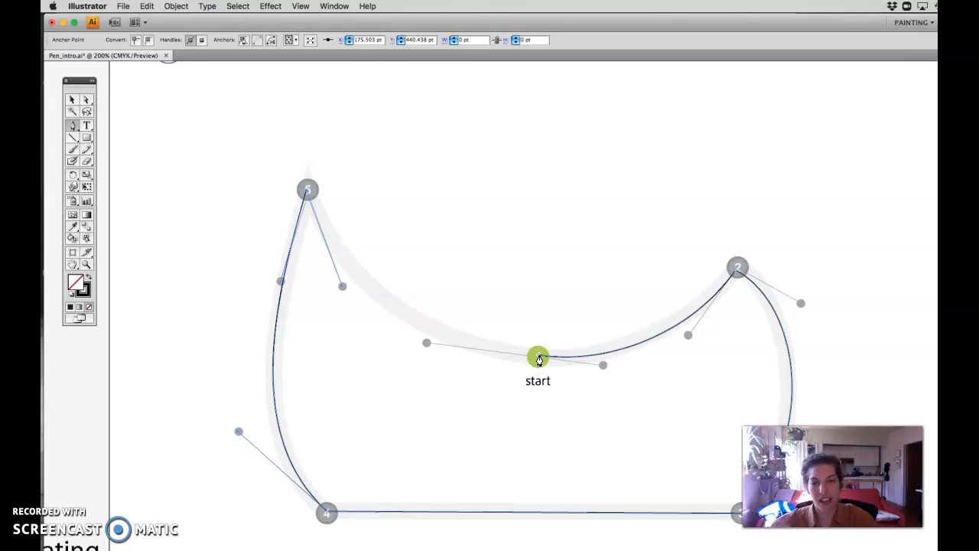
pyautogui.scroll(-1, 539, 360)
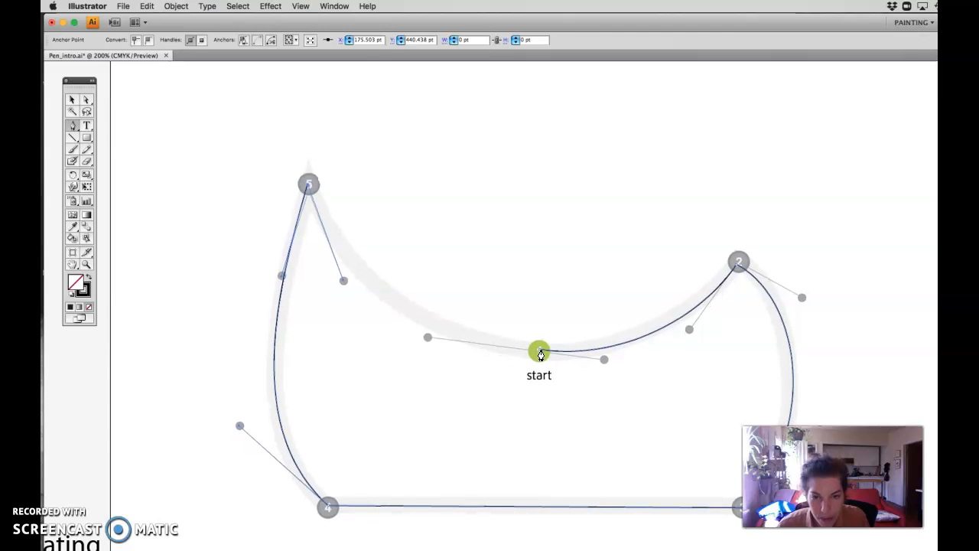
pyautogui.click(540, 353)
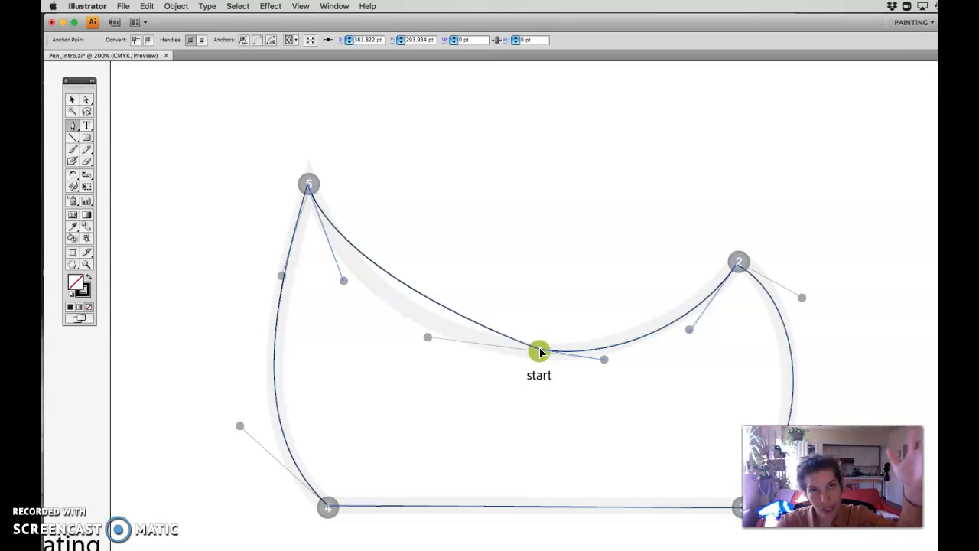
pyautogui.press('super+z')
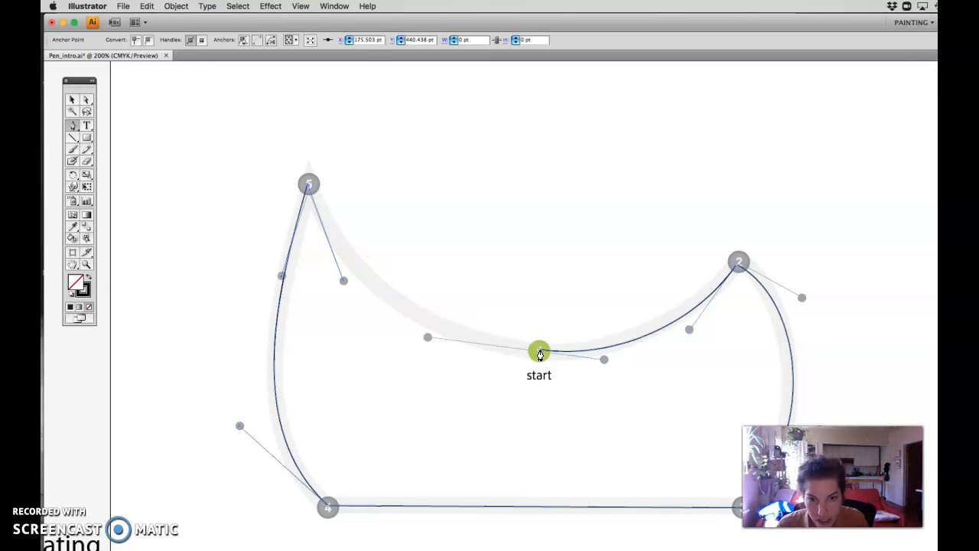
# Step: Close the mouth path at start point 1, pulling handles so the last curve from point 5 follows the template
pyautogui.moveTo(540, 354); pyautogui.dragTo(656, 367)
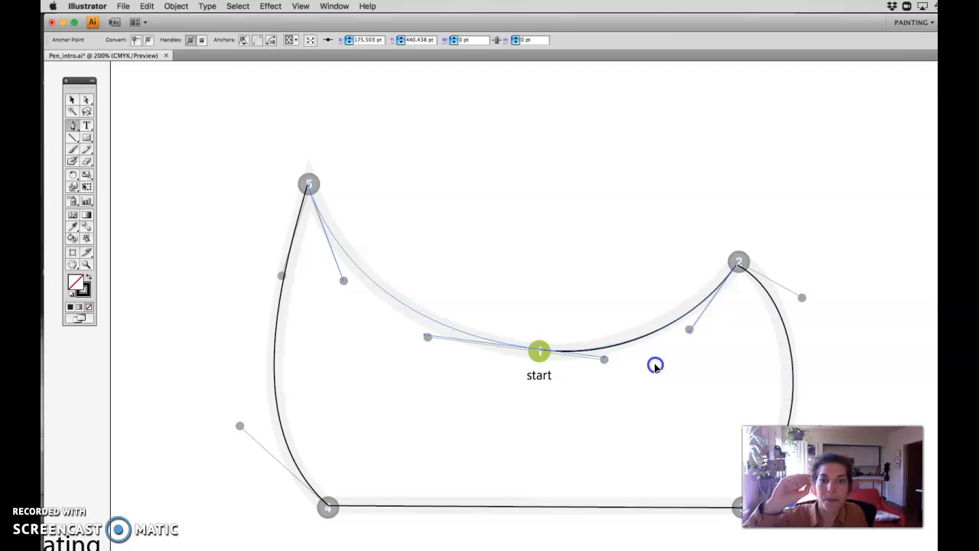
pyautogui.moveTo(655, 366); pyautogui.dragTo(651, 364)
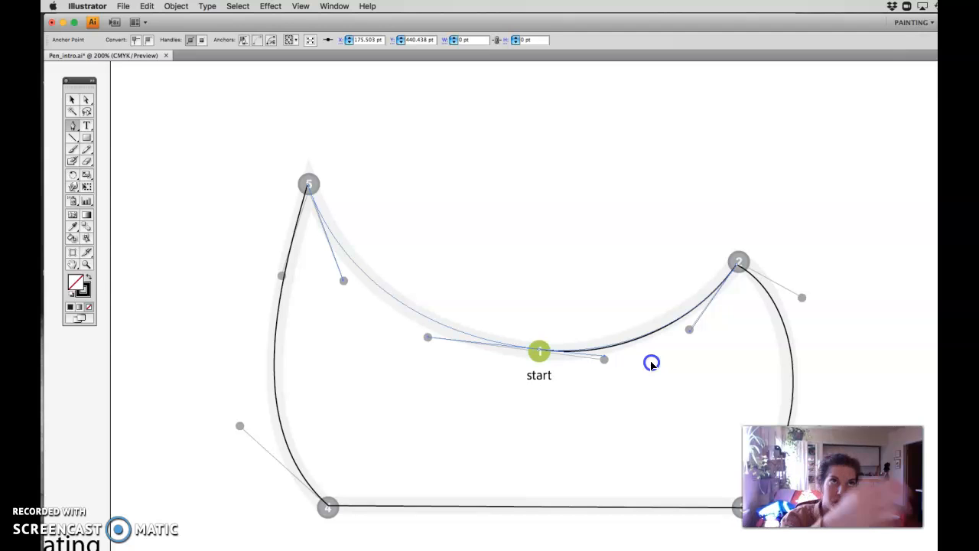
pyautogui.moveTo(652, 363); pyautogui.dragTo(651, 363)
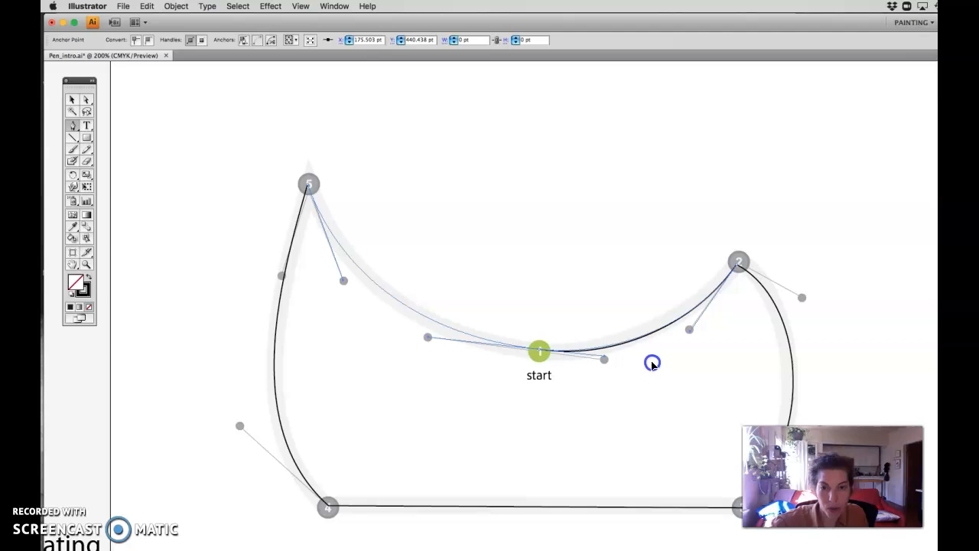
pyautogui.moveTo(652, 364); pyautogui.dragTo(652, 366)
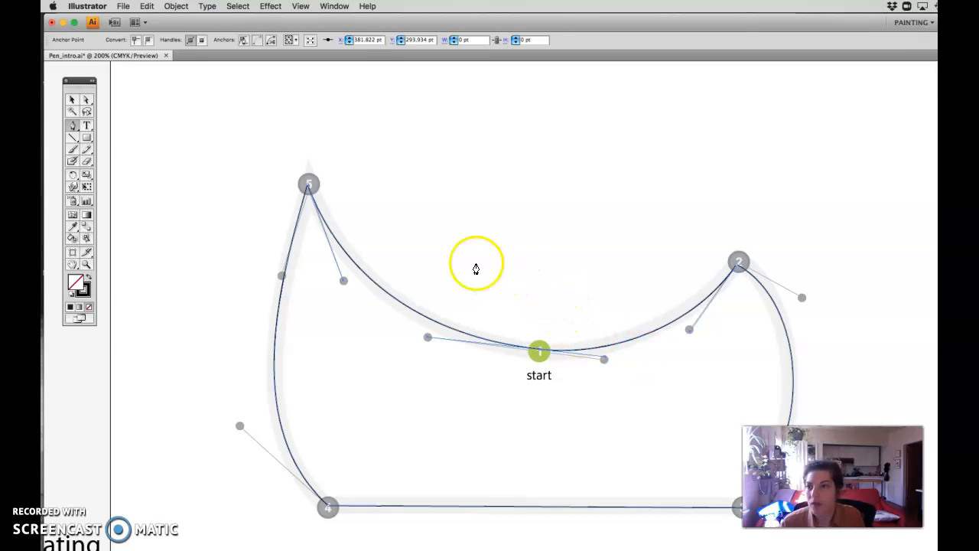
# Step: Move the closed mouth path off the template onto the empty canvas above the artboard
pyautogui.click(73, 98)
pyautogui.moveTo(540, 348); pyautogui.dragTo(538, 233)
pyautogui.press('super+minus')
pyautogui.press('super+minus')
pyautogui.press('super+minus')
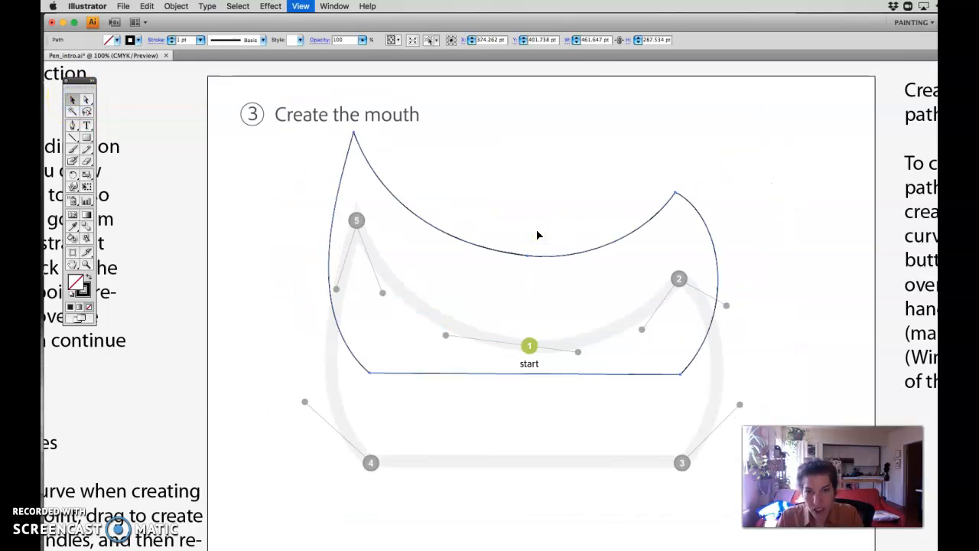
pyautogui.moveTo(512, 300); pyautogui.dragTo(740, 130)
pyautogui.moveTo(596, 218); pyautogui.dragTo(285, 390)
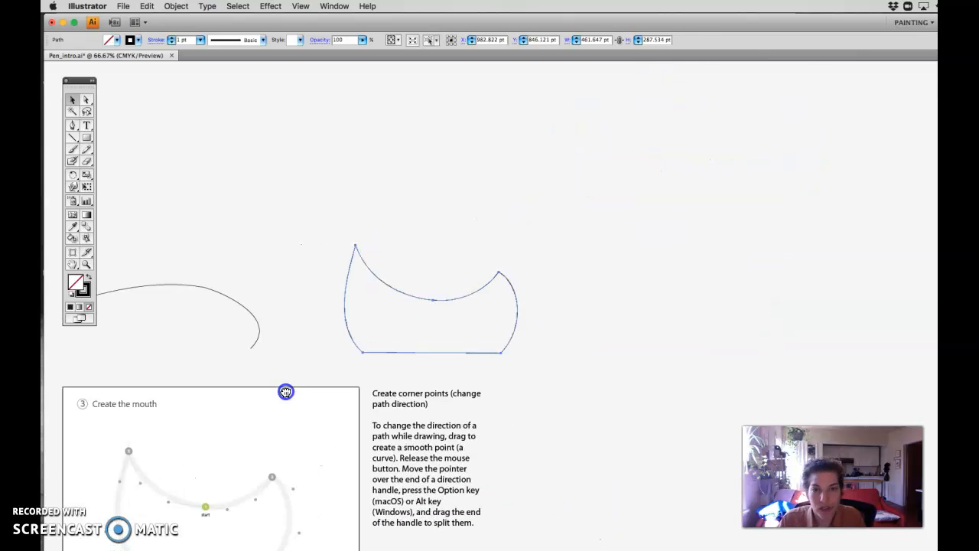
pyautogui.moveTo(427, 310); pyautogui.dragTo(364, 206)
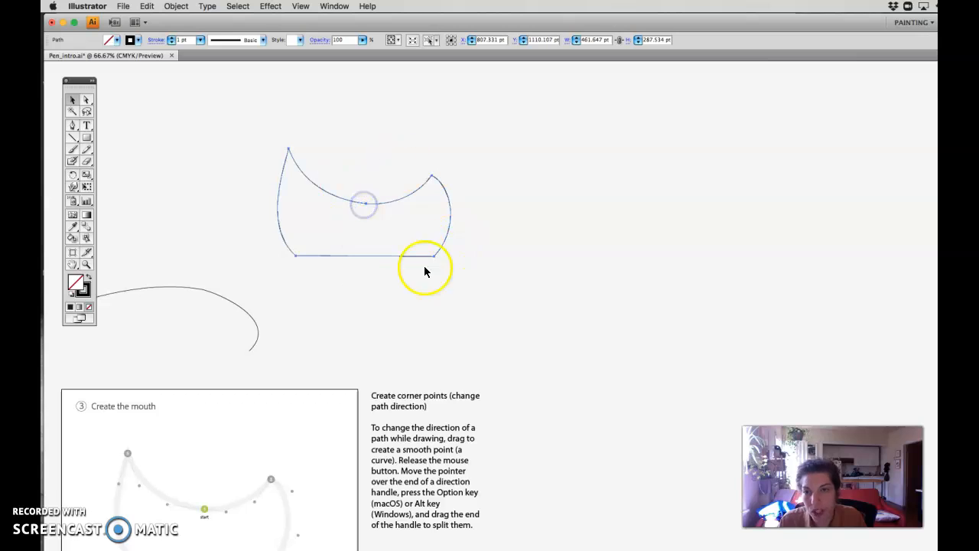
pyautogui.moveTo(336, 287); pyautogui.dragTo(349, 321)
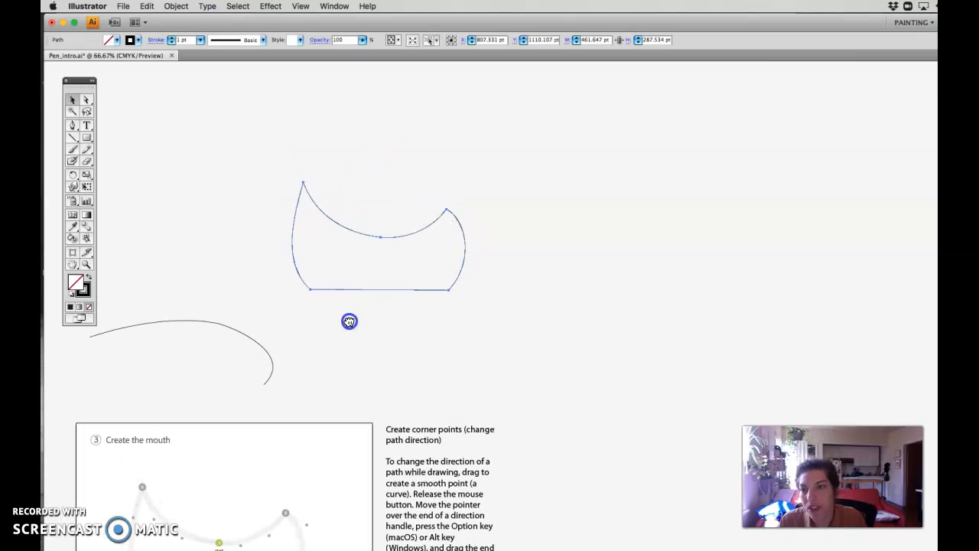
# Step: Fill the mouth shape with blue (R 15, G 32, B 186) and move it slightly down and to the right
pyautogui.doubleClick(79, 289)
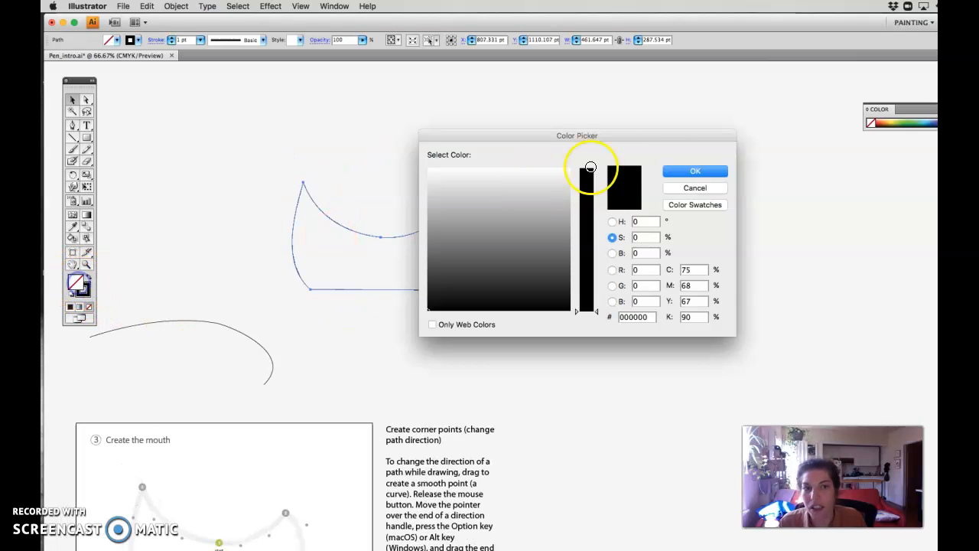
pyautogui.click(586, 231)
pyautogui.click(520, 206)
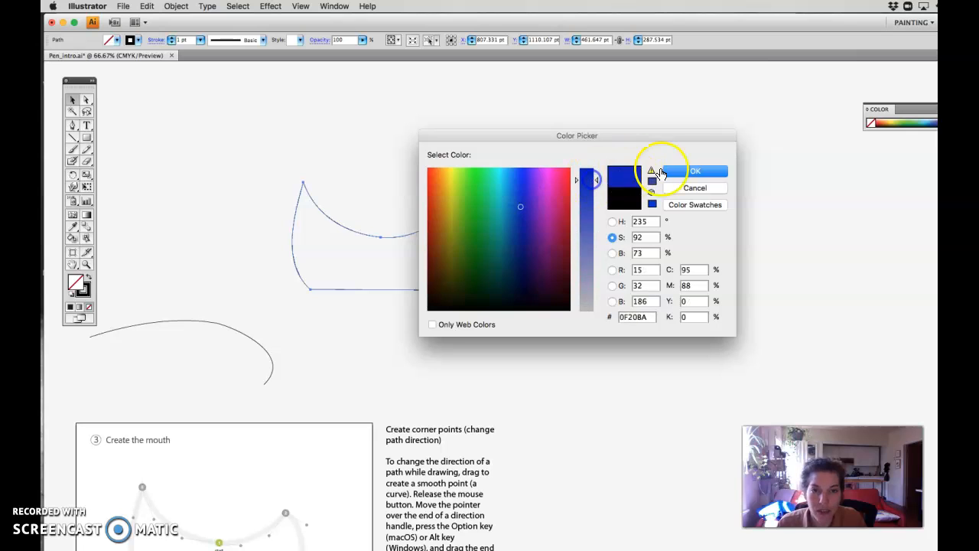
pyautogui.click(689, 170)
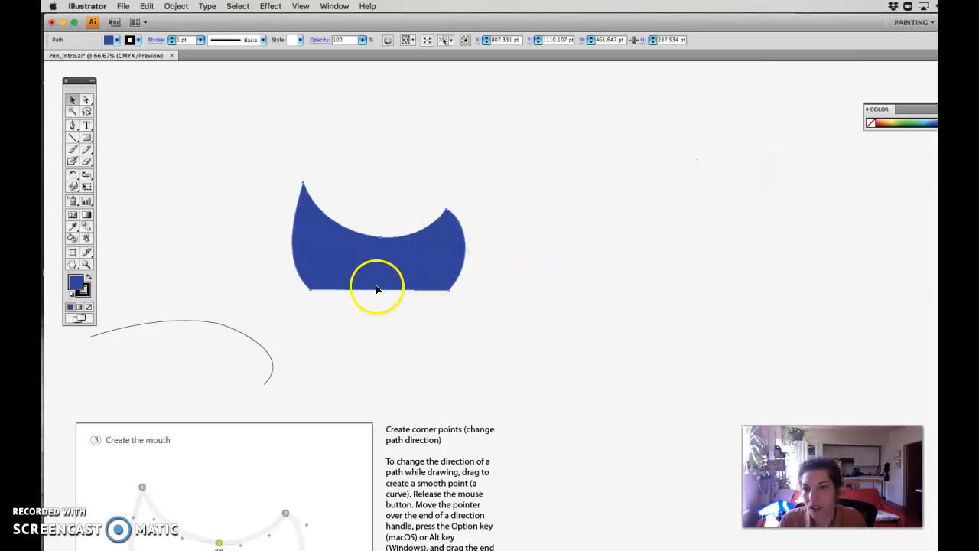
pyautogui.click(375, 315)
pyautogui.moveTo(346, 271); pyautogui.dragTo(394, 306)
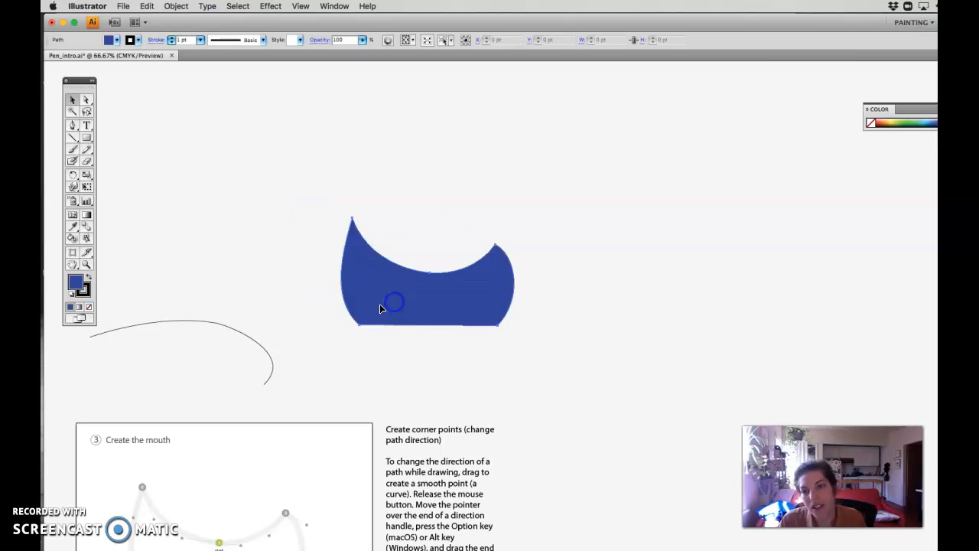
pyautogui.hscroll(-1, 422, 360)
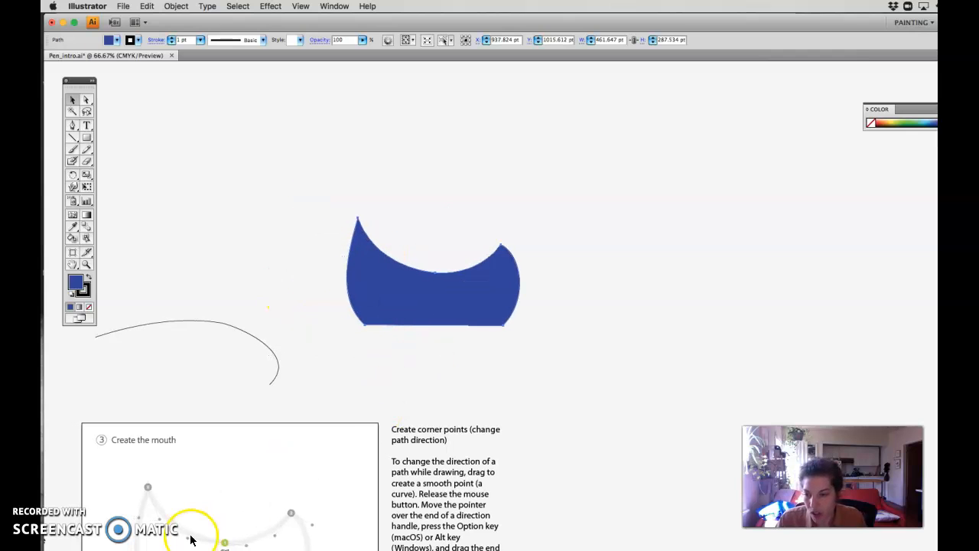